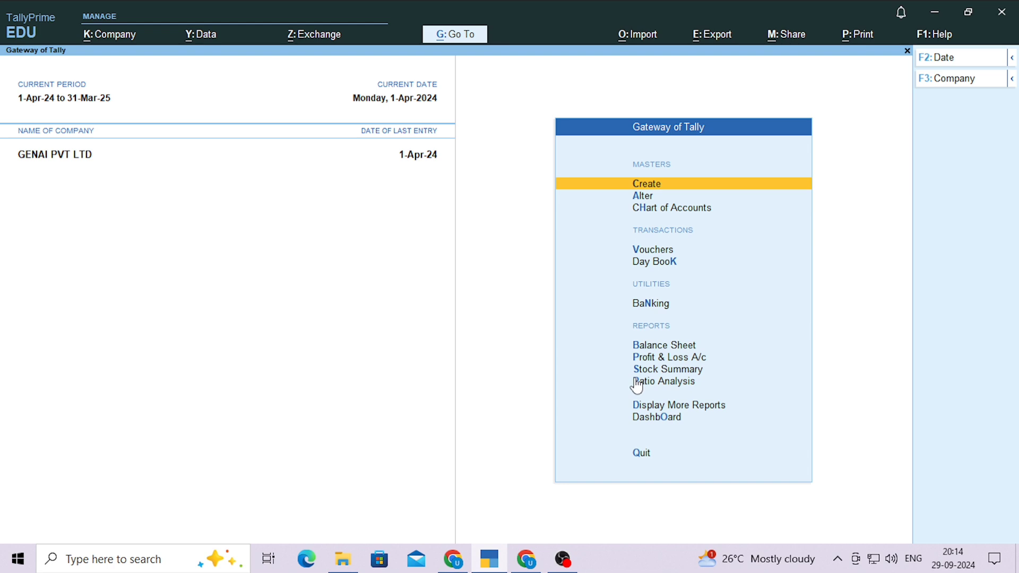
Open the Inventory Books reports for GENAI PVT LTD
key(Down)
key(Down)
key(Down)
key(d)
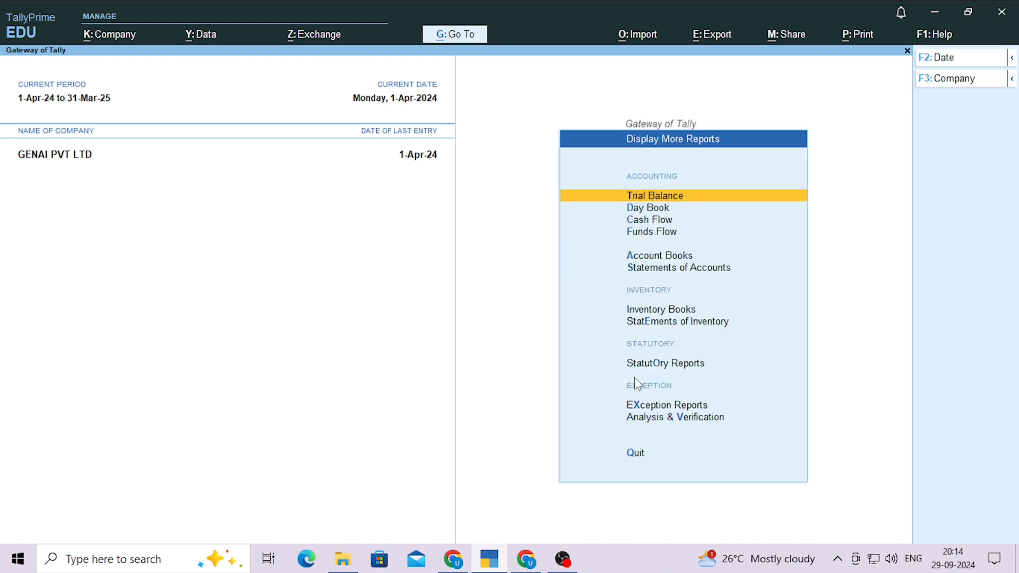
key(Down)
key(Down)
key(Down)
key(Down)
key(Down)
key(Down)
key(Down)
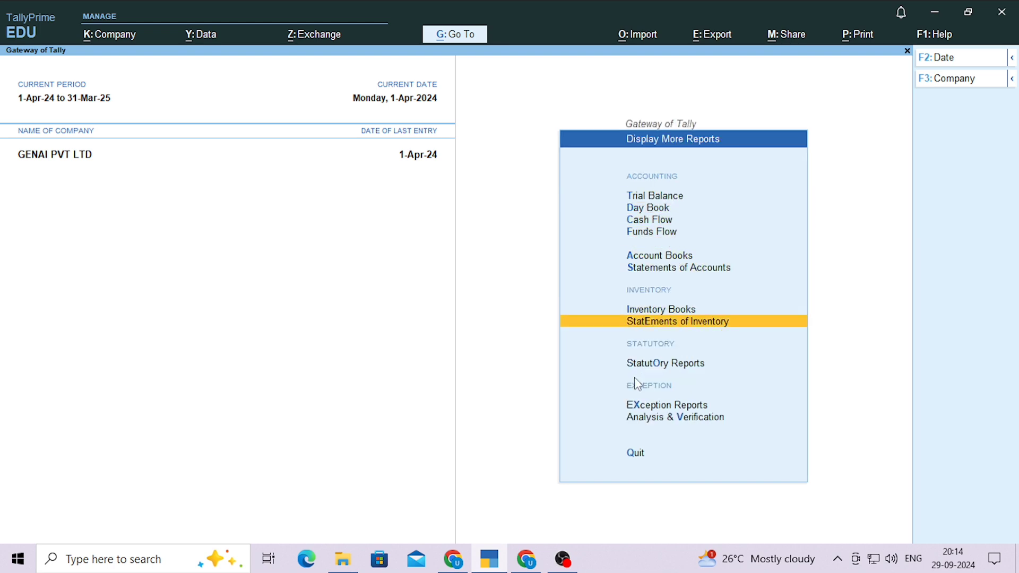
key(i)
Open the Stock Group Summary for the Raw Material group
key(Down)
key(Up)
key(Down)
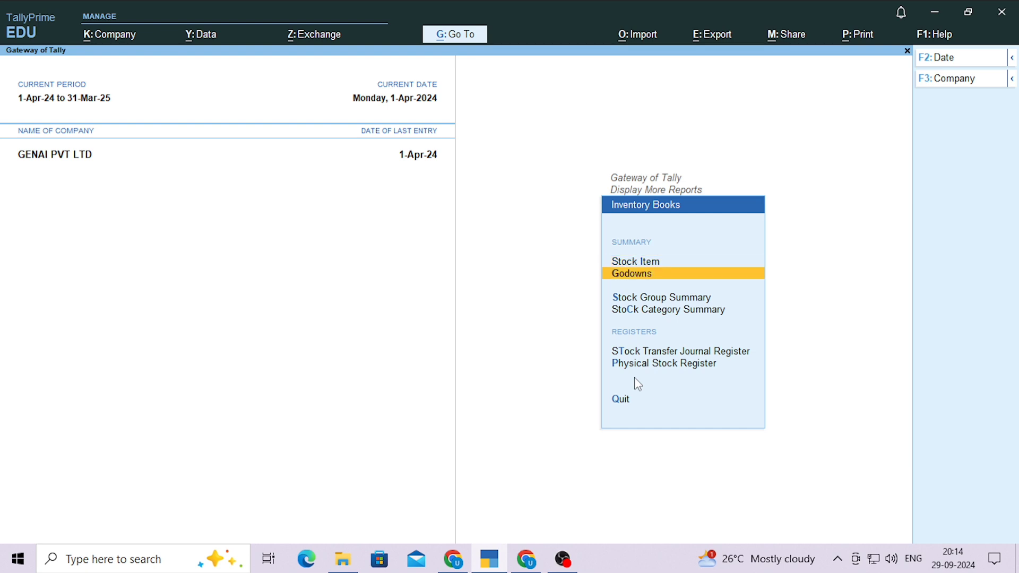
key(s)
key(Down)
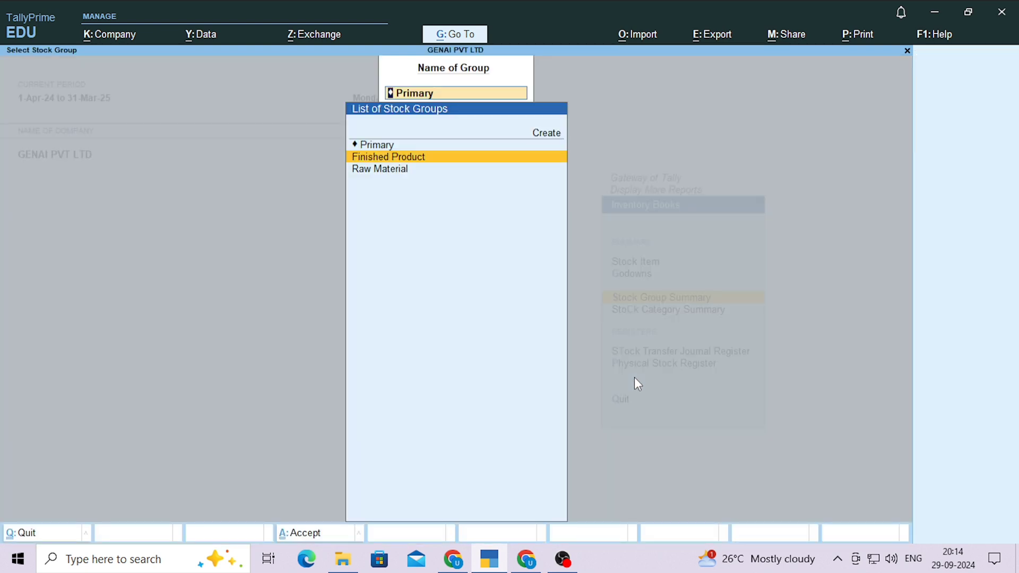
key(Down)
key(Return)
Examine the closing quantity, rate and value of each raw material item from Cabinet to SSD
key(Down)
key(Down)
key(Down)
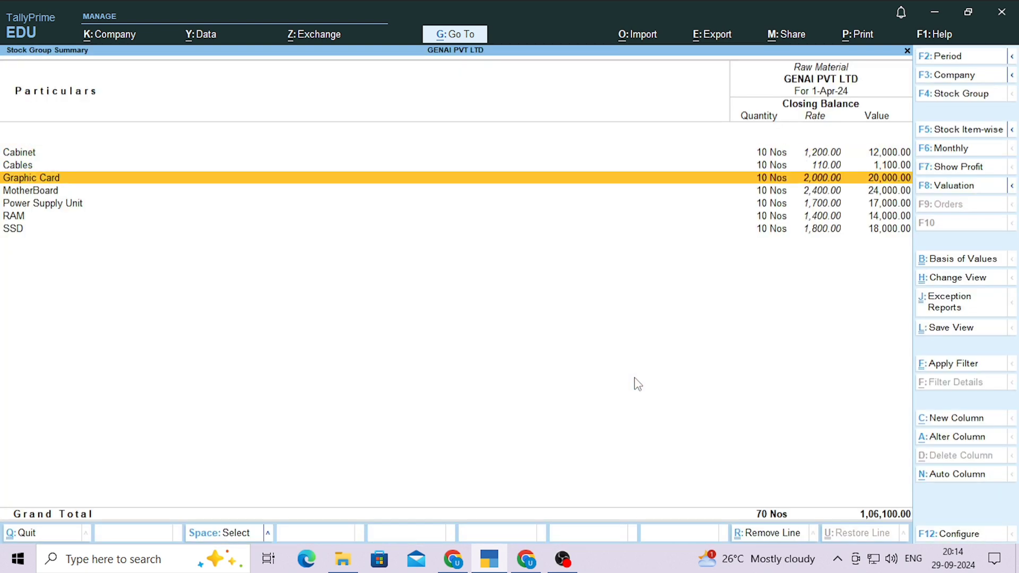
key(Up)
key(Up)
key(Up)
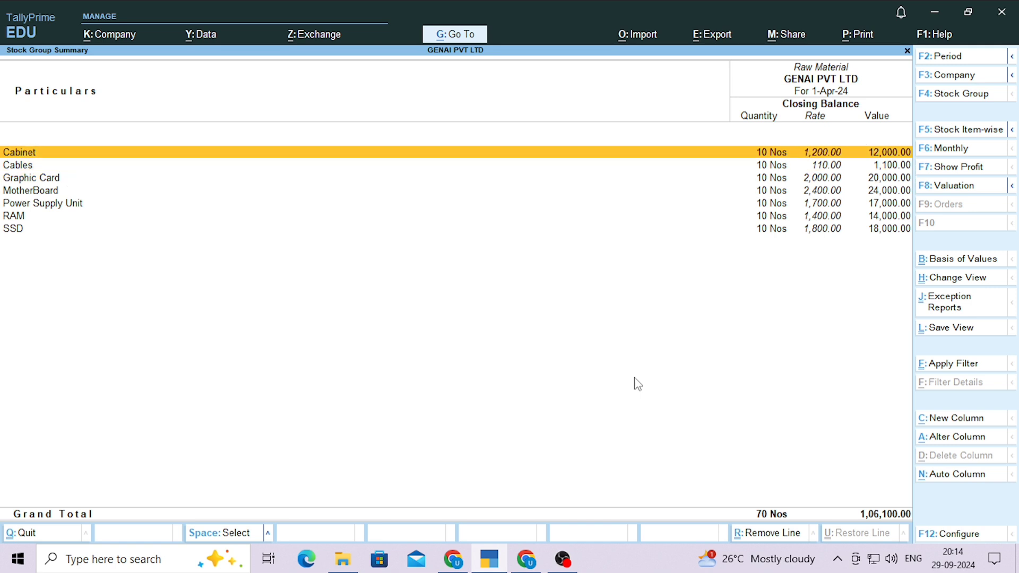
key(Down)
key(Down)
key(Down)
key(Down)
key(Down)
key(Down)
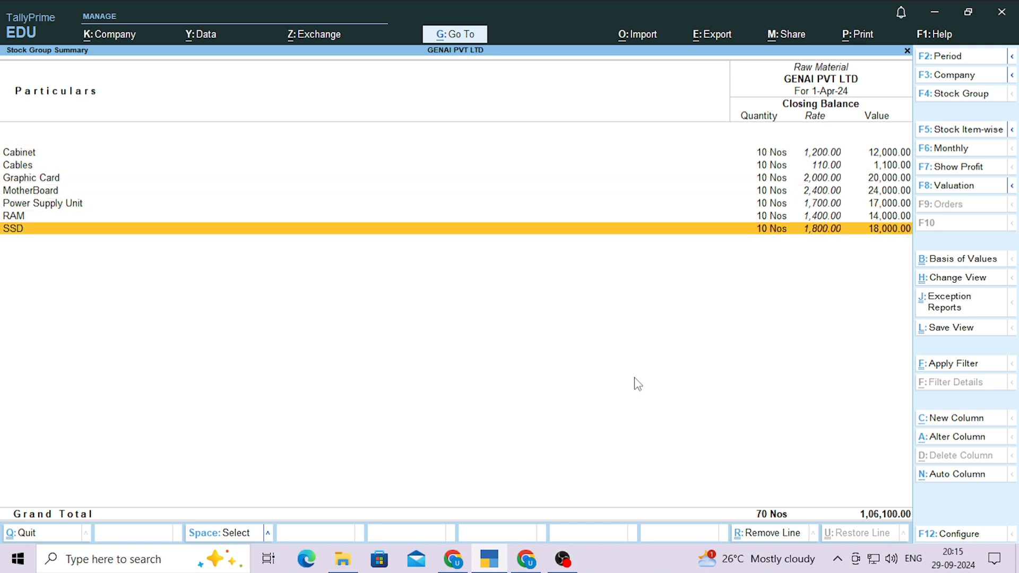
Select all raw material lines from SSD up to Cabinet, review them, and clear the selection
key(shift+Up)
key(shift+Up)
key(shift+Up)
key(shift+Up)
key(shift+Up)
key(shift+Up)
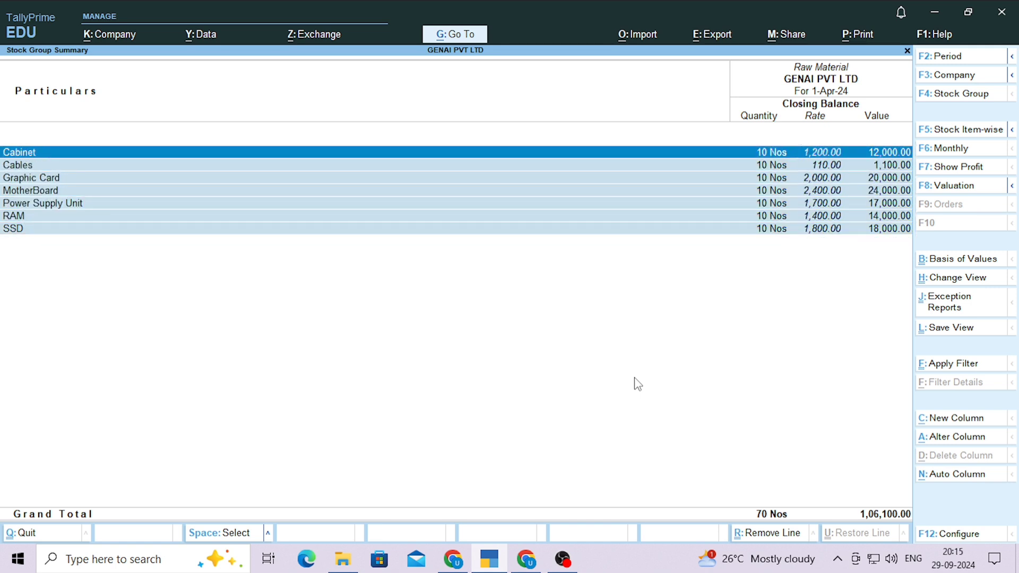
key(Down)
key(Down)
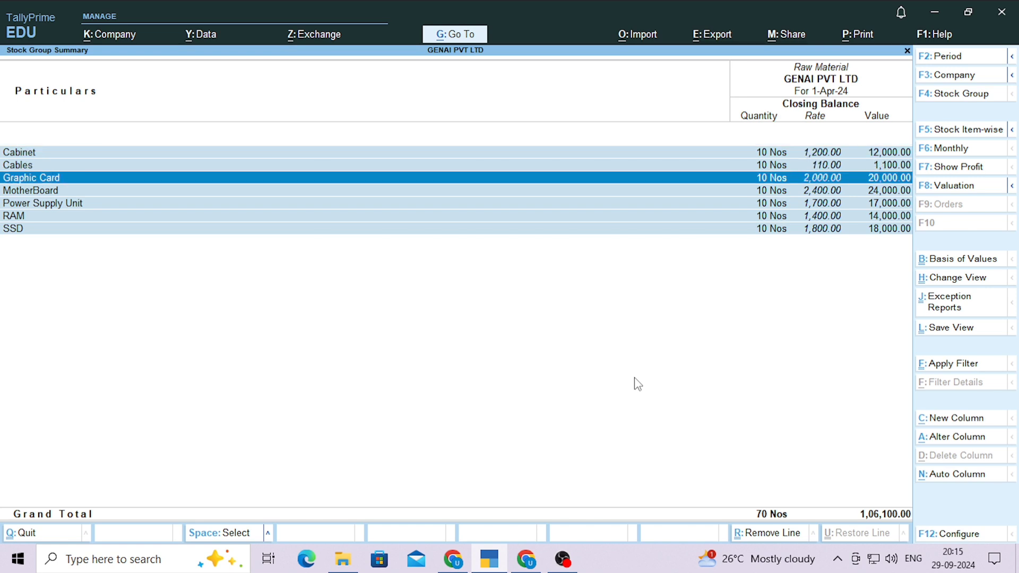
key(Up)
key(Down)
key(Down)
key(Down)
key(Down)
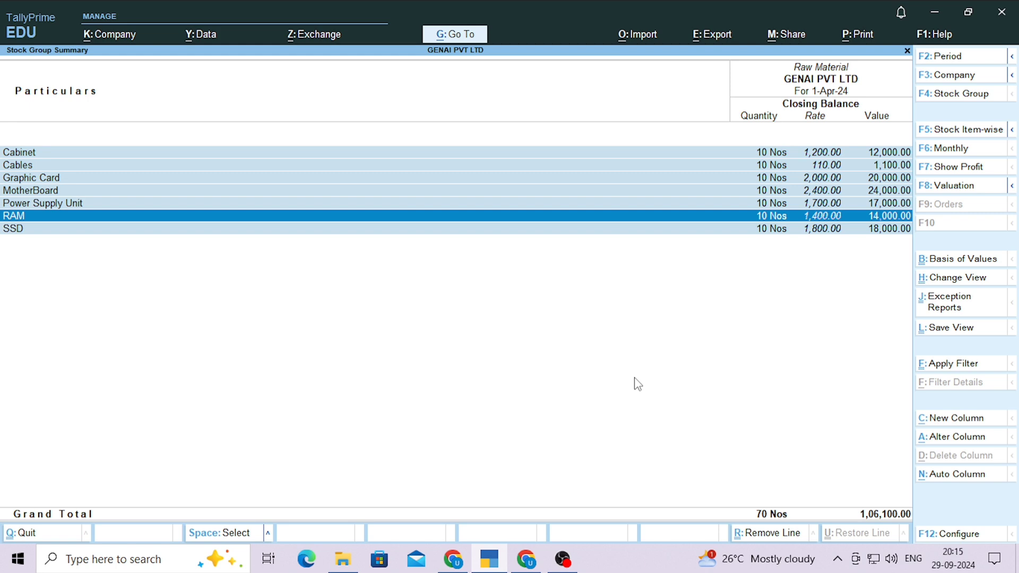
key(ctrl+space)
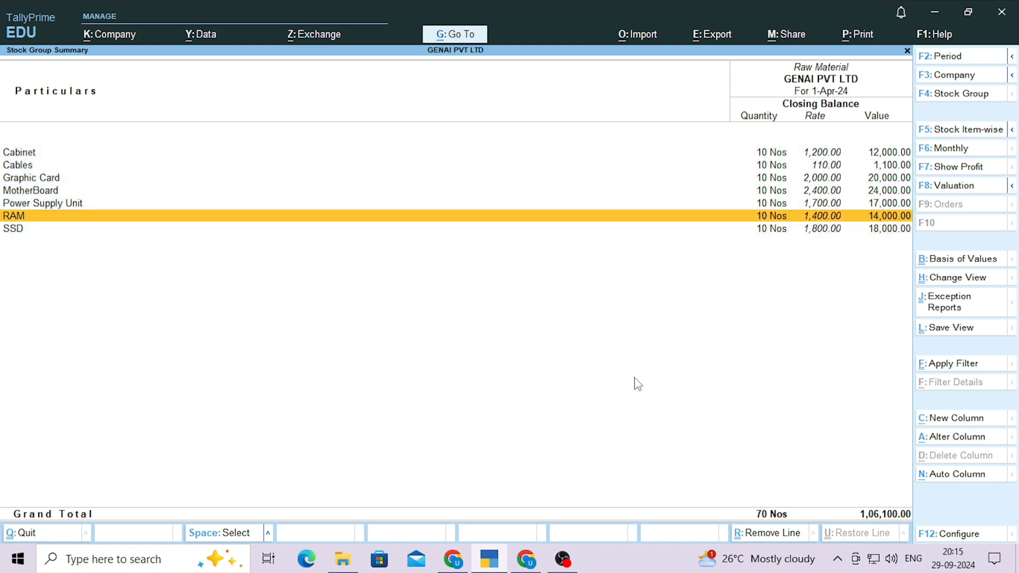
Check the Stock Group Summary for the Finished Product group and return to the Gateway of Tally
key(F4)
key(Up)
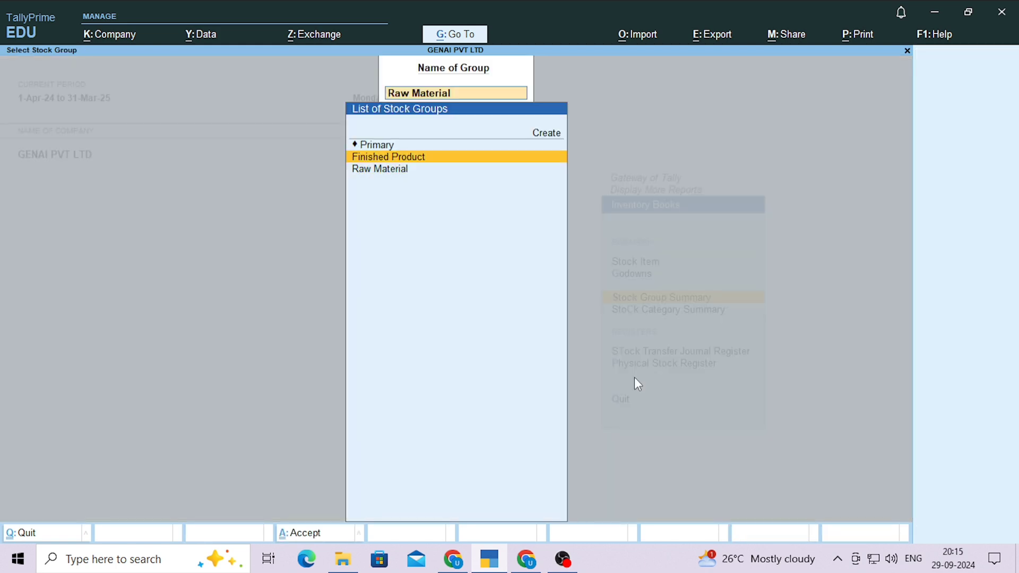
key(Return)
key(F4)
key(Escape)
key(Escape)
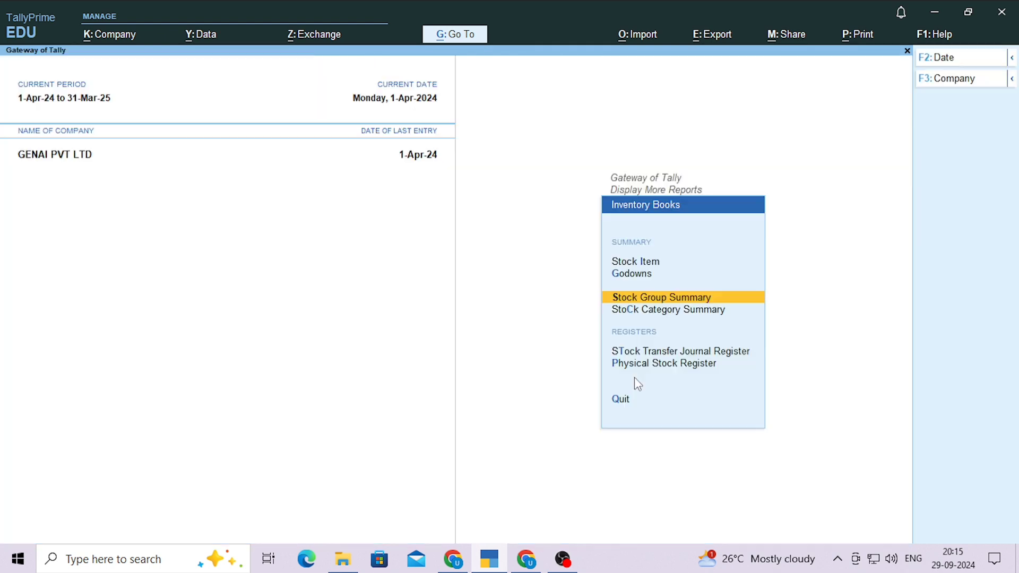
key(Escape)
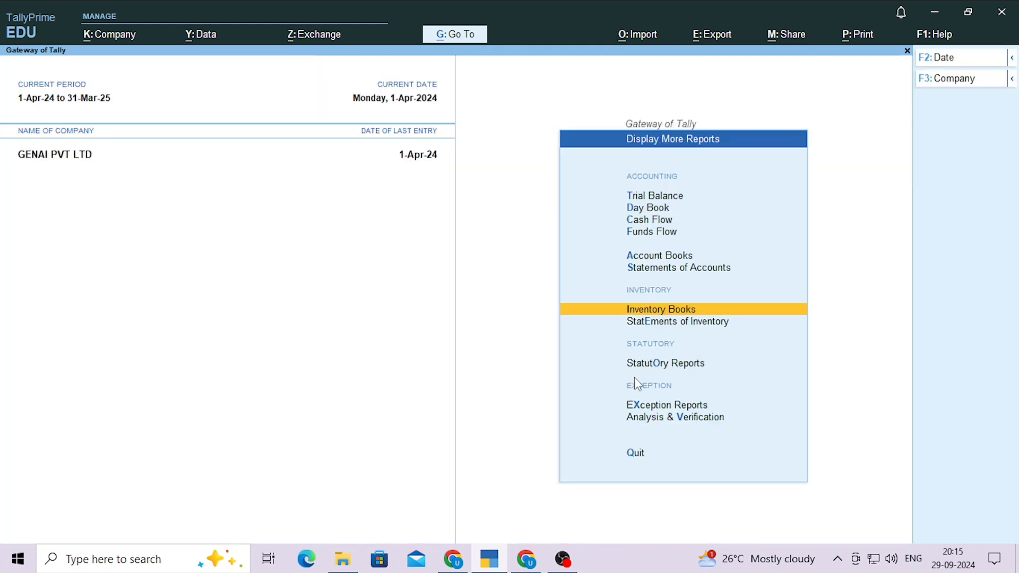
key(Escape)
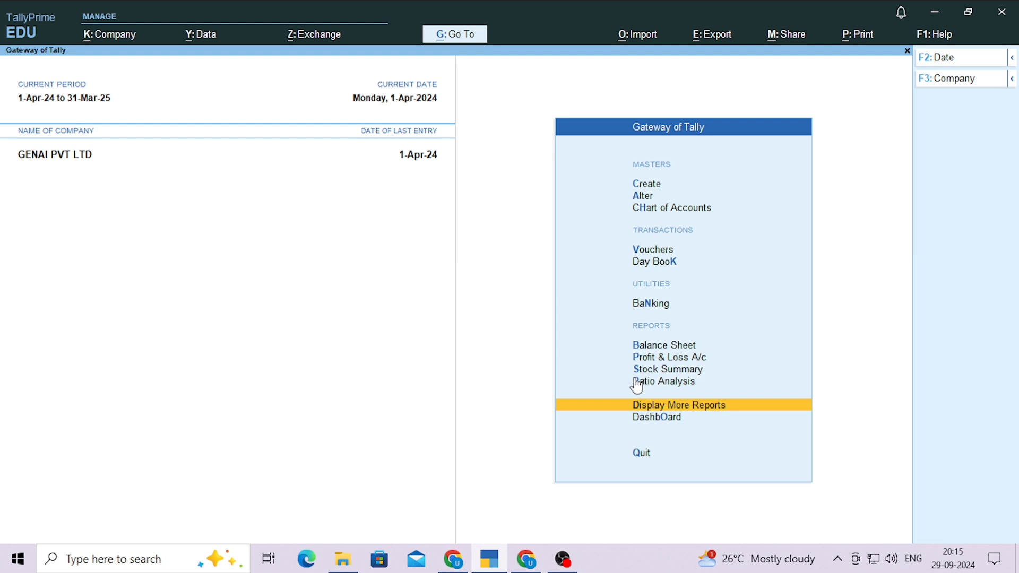
Start creating a new stock item master and name it ASSM. CPU without an alias
key(Up)
key(Up)
key(Up)
key(Up)
key(Up)
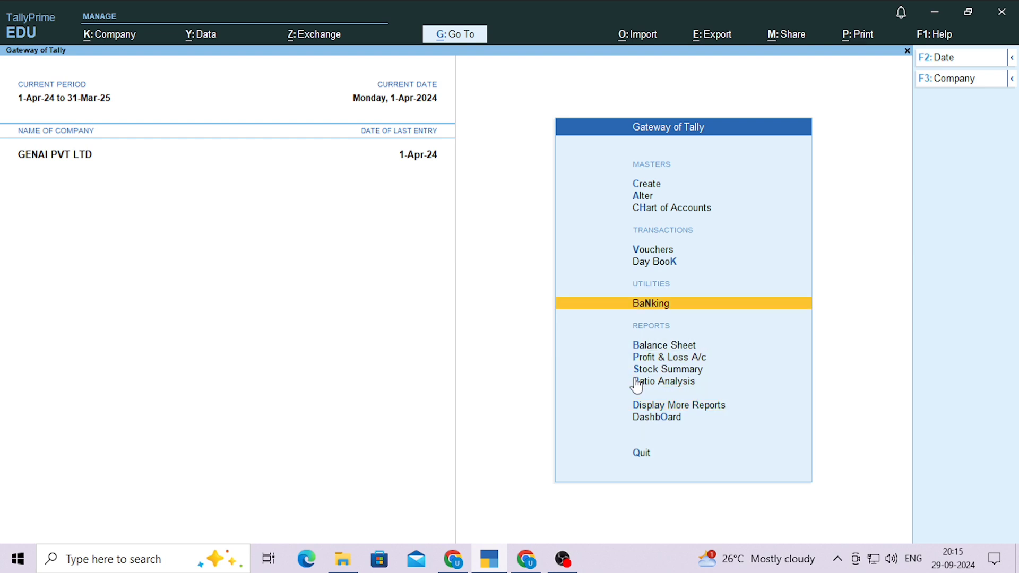
key(c)
key(Down)
key(Down)
key(Down)
key(Down)
key(Down)
key(Down)
key(Down)
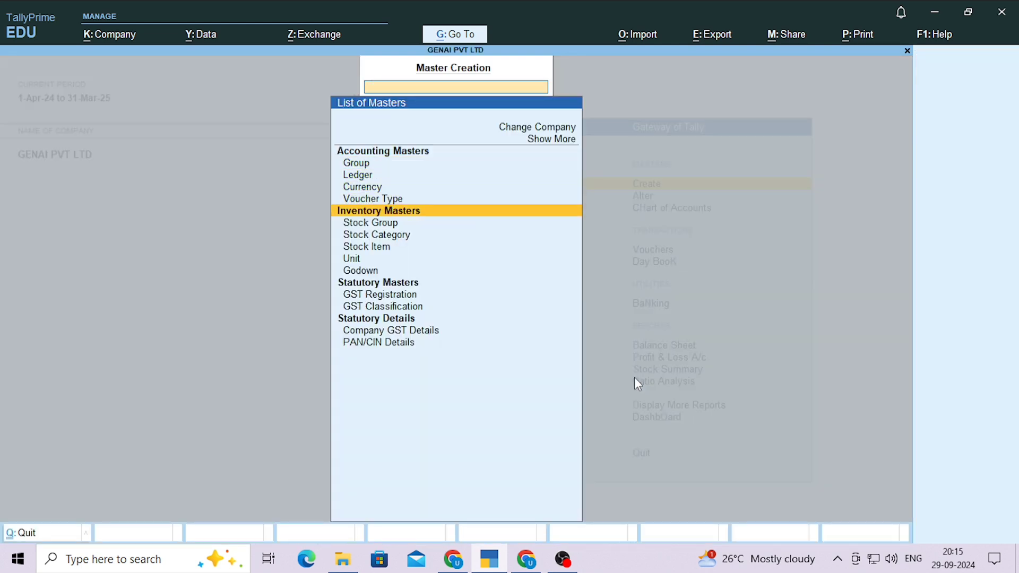
key(Return)
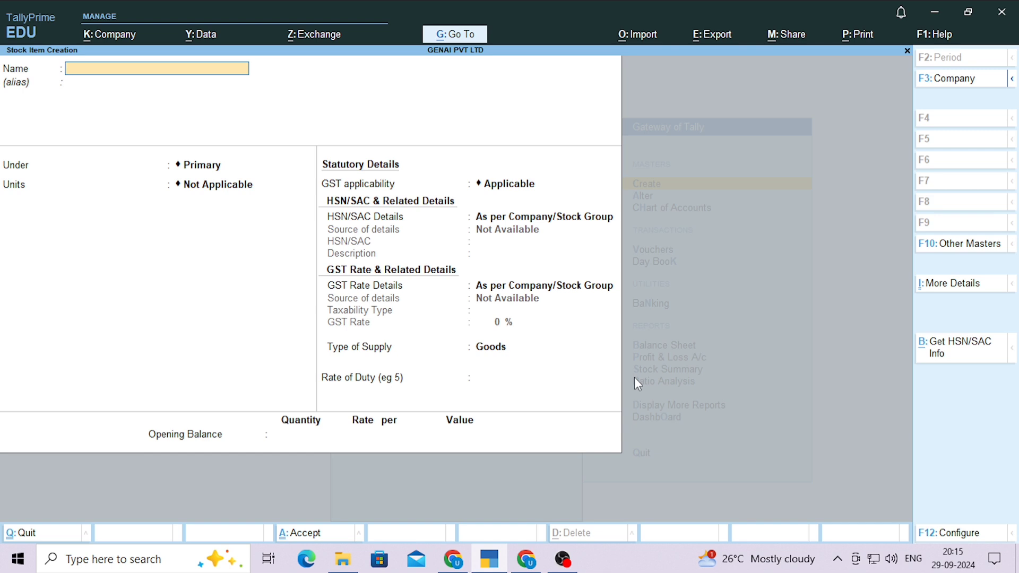
text(ASSM. CPU)
key(Return)
key(Return)
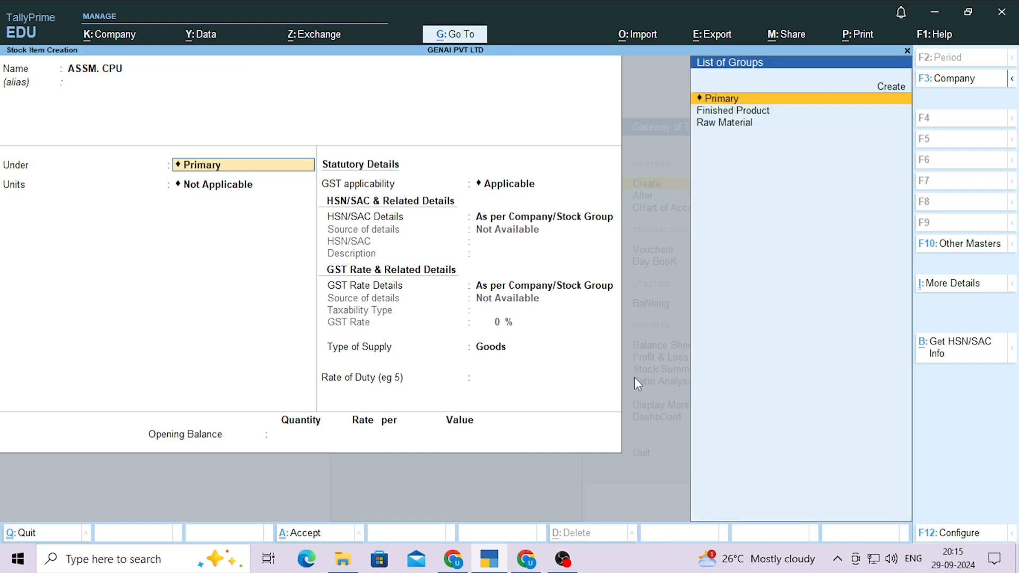
Place the stock item under the Finished Product group and set its unit to Nos
key(Down)
key(Return)
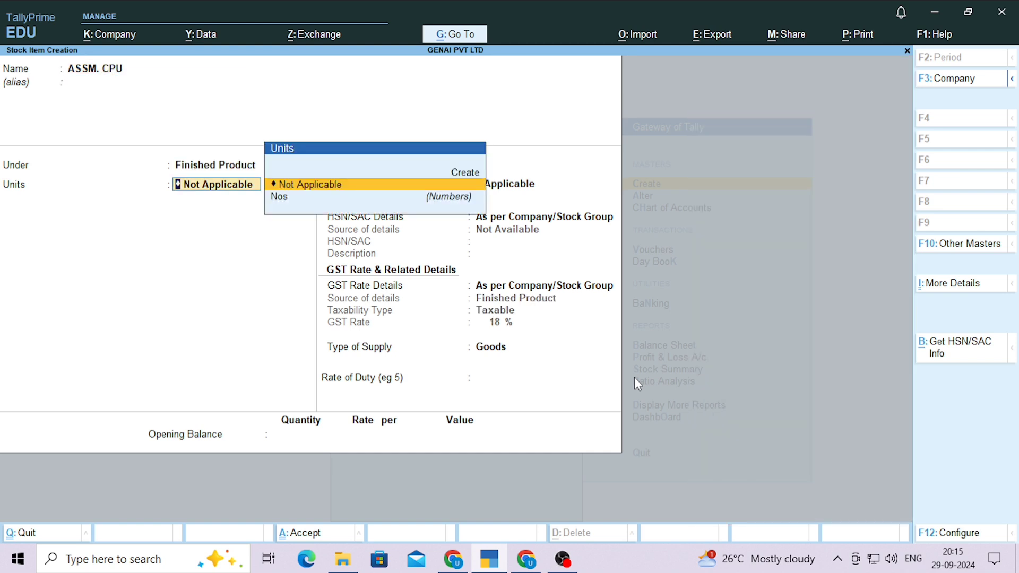
key(Down)
key(Return)
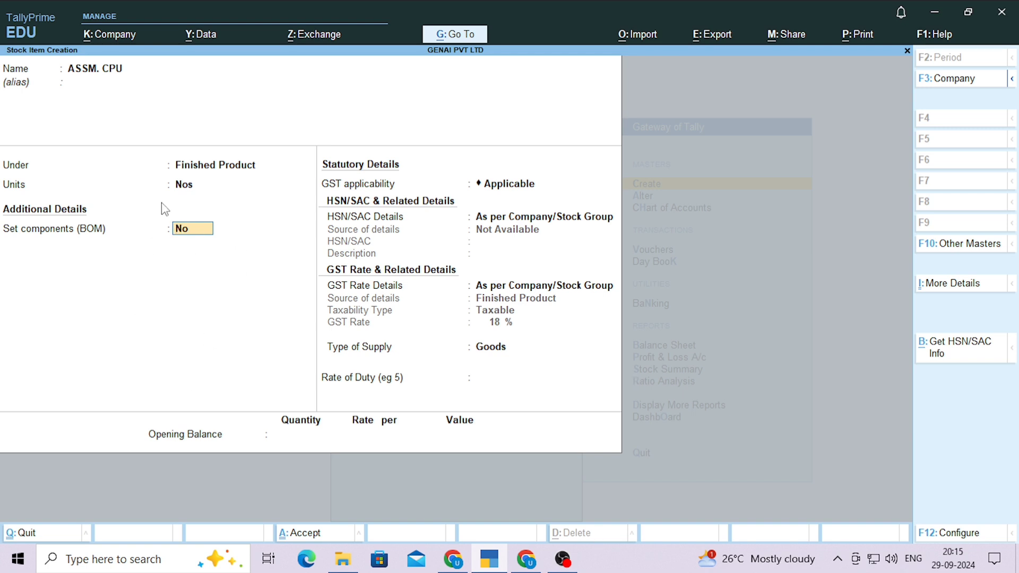
Check that the configuration allows a Bill of Materials in stock items, and set Set components (BOM) to Yes for this item
key(F12)
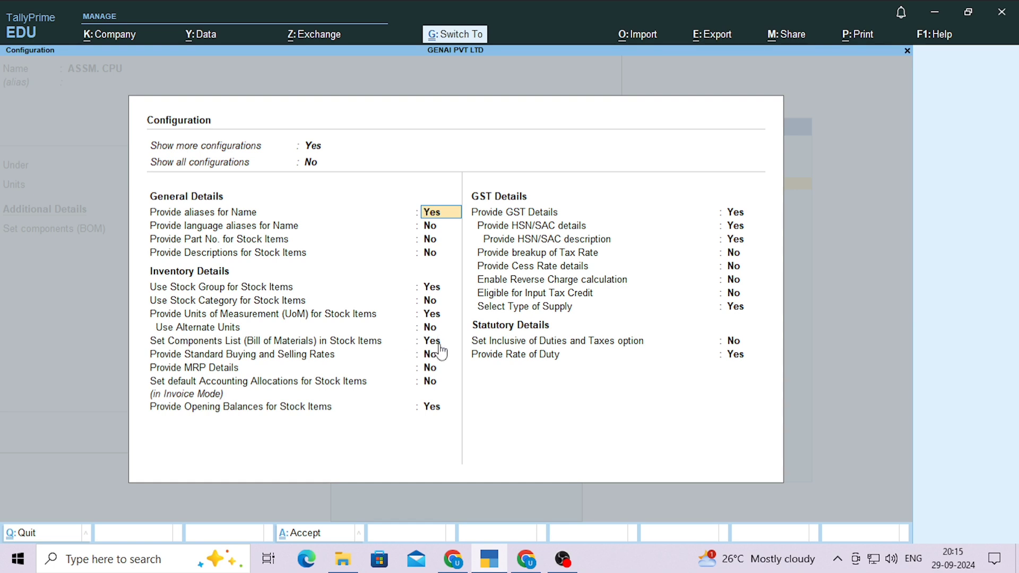
key(ctrl+a)
text(y)
key(Return)
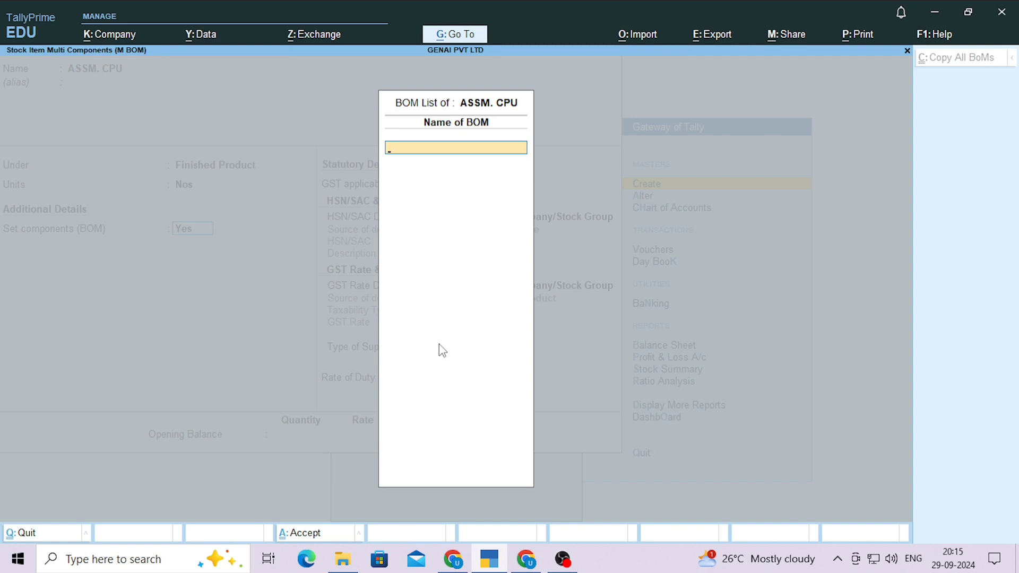
Name the bill of materials CPU and set its unit of manufacture to 1
text(CPU)
key(Return)
text(1)
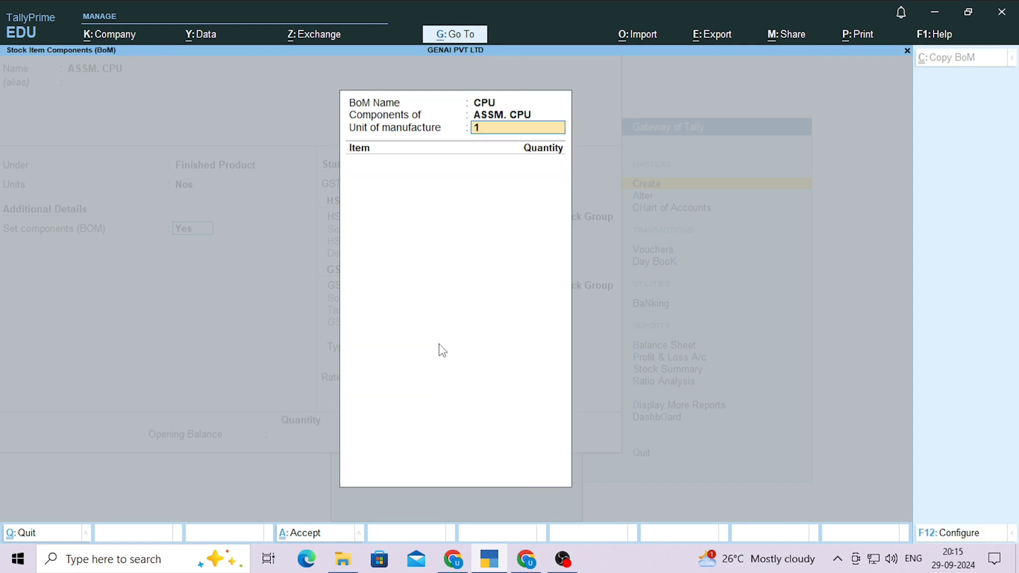
key(Return)
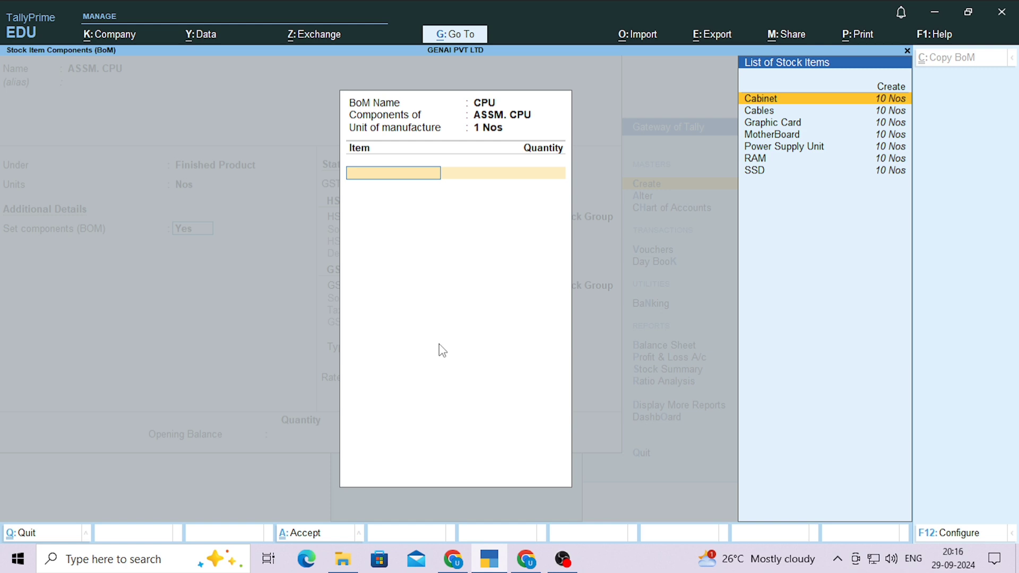
Add the components Cabinet and Cables to the bill of materials with a quantity of 1 each
key(Return)
text(1)
key(Return)
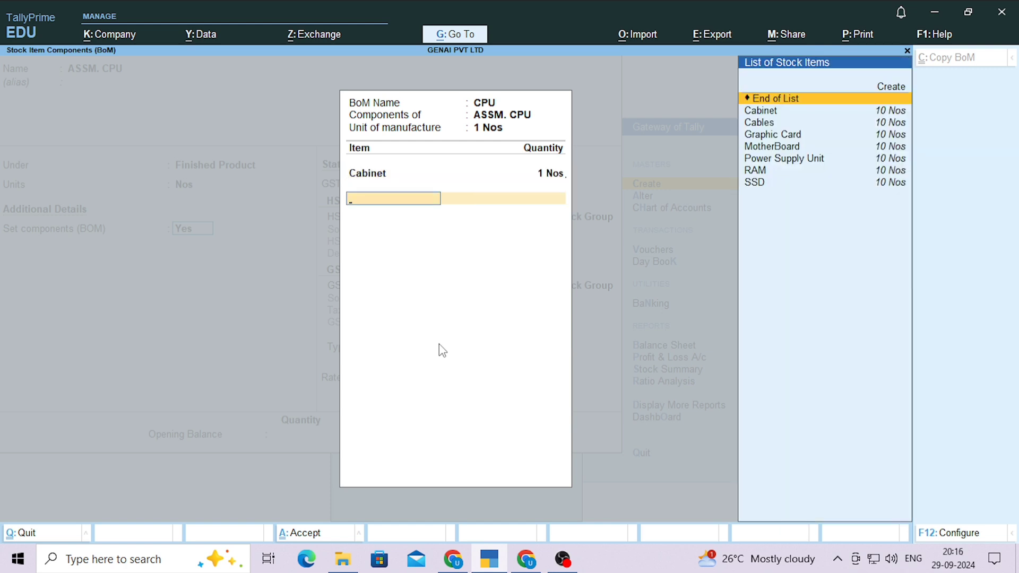
key(Down)
key(Down)
key(Return)
text(1)
key(Return)
Add Graphic Card to the bill of materials with a quantity of 1
key(Down)
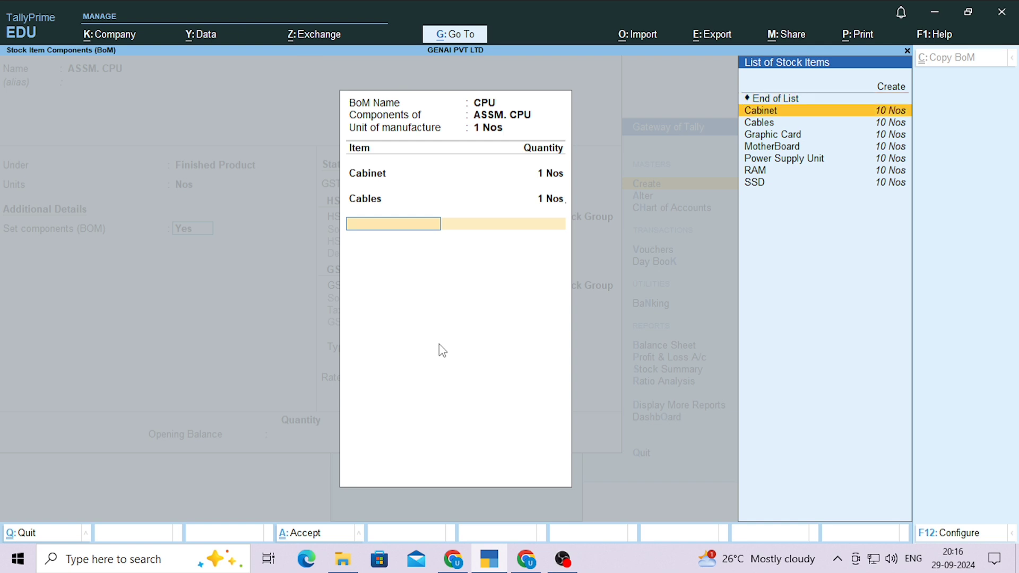
key(Down)
key(Down)
key(Return)
text(1)
key(Return)
Add MotherBoard to the bill of materials with a quantity of 1
key(Down)
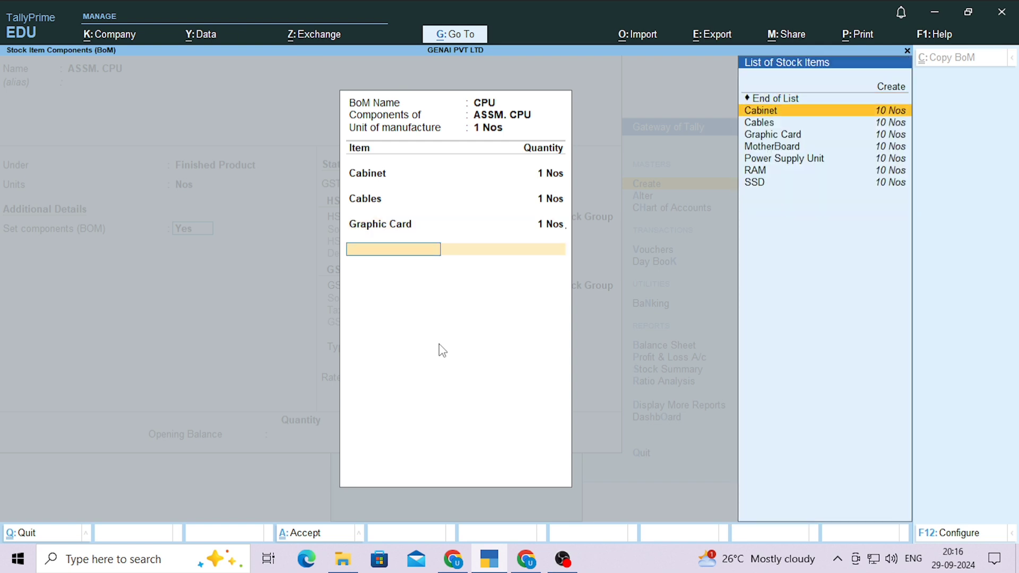
key(Down)
key(Down)
key(Down)
key(Return)
text(1)
key(Return)
Add Power Supply Unit to the bill of materials with a quantity of 1
key(Down)
key(Down)
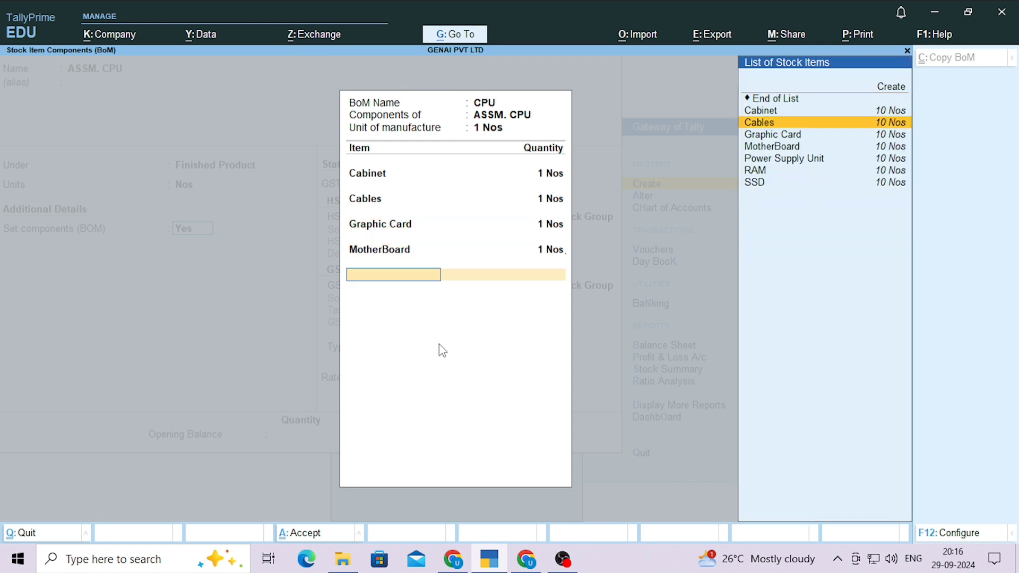
key(Down)
key(Down)
key(Down)
text(1)
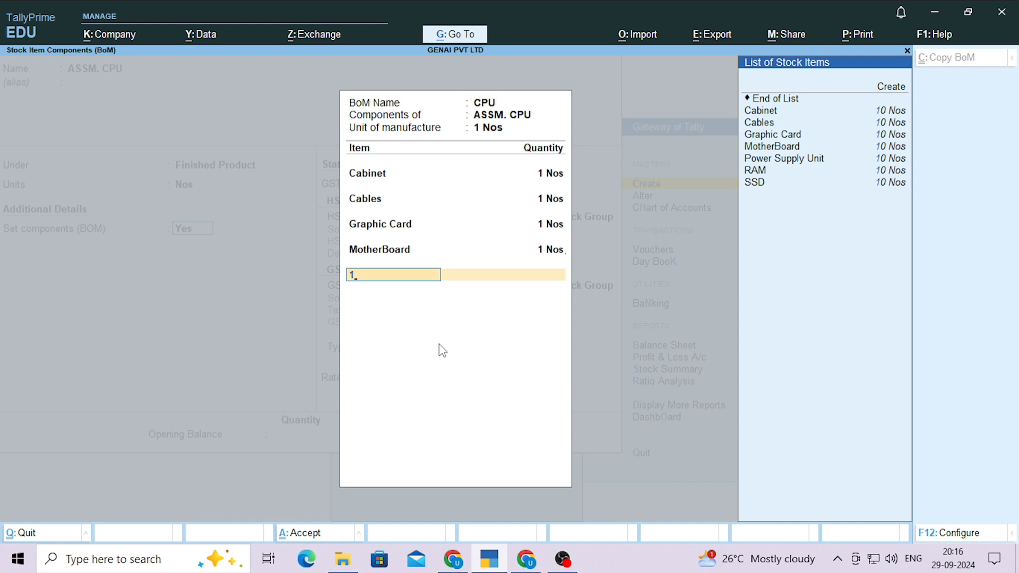
key(Down)
key(Down)
key(Down)
key(Down)
key(Down)
key(Return)
text(1)
key(Return)
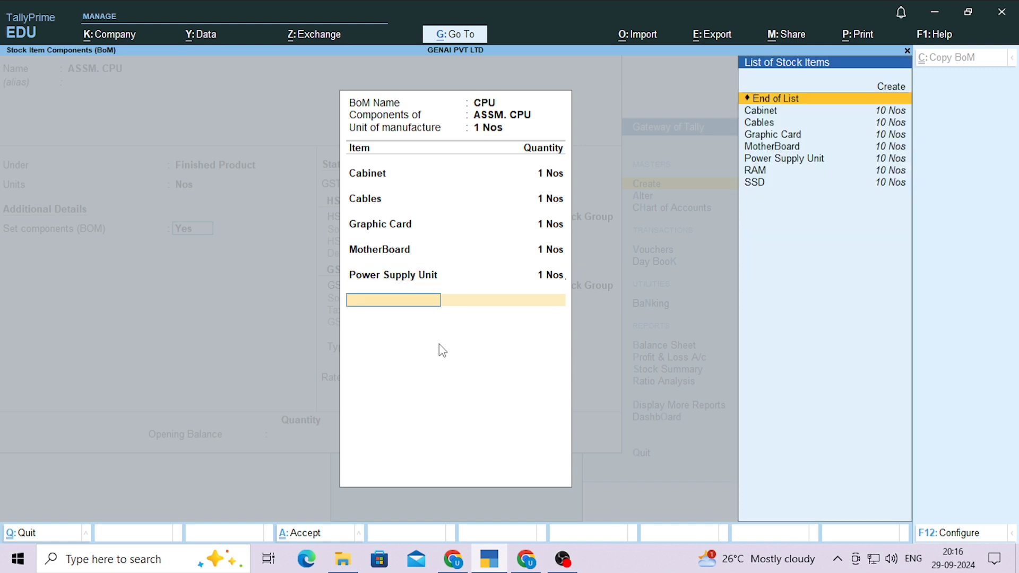
Add RAM to the bill of materials with a quantity of 2
key(Down)
key(Down)
key(Down)
key(Down)
key(Down)
key(Down)
key(Return)
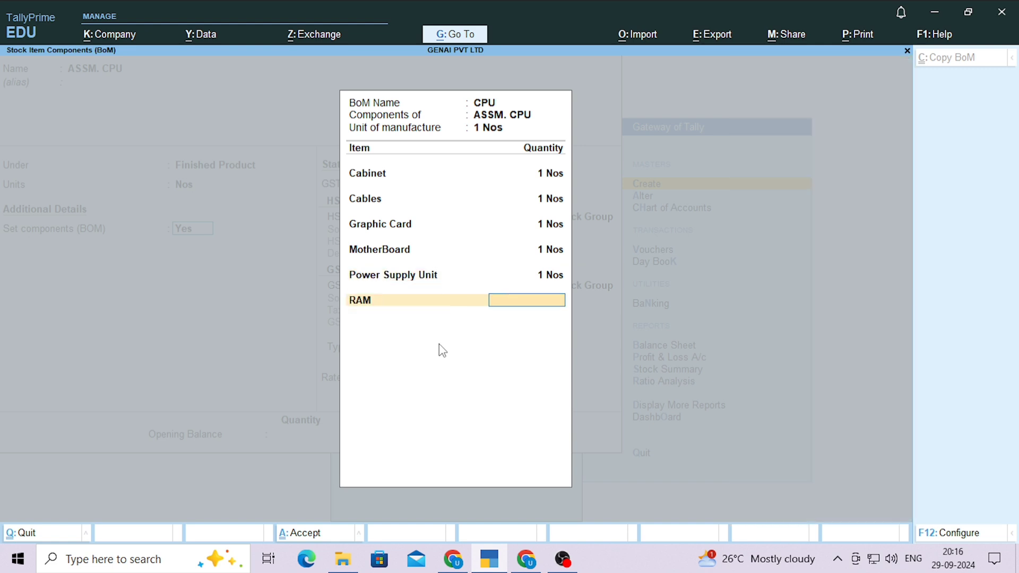
text(2)
key(Return)
Add SSD with a quantity of 1, then end the component list and accept the bill of materials
key(Down)
key(Down)
key(Down)
key(Down)
key(Down)
key(Down)
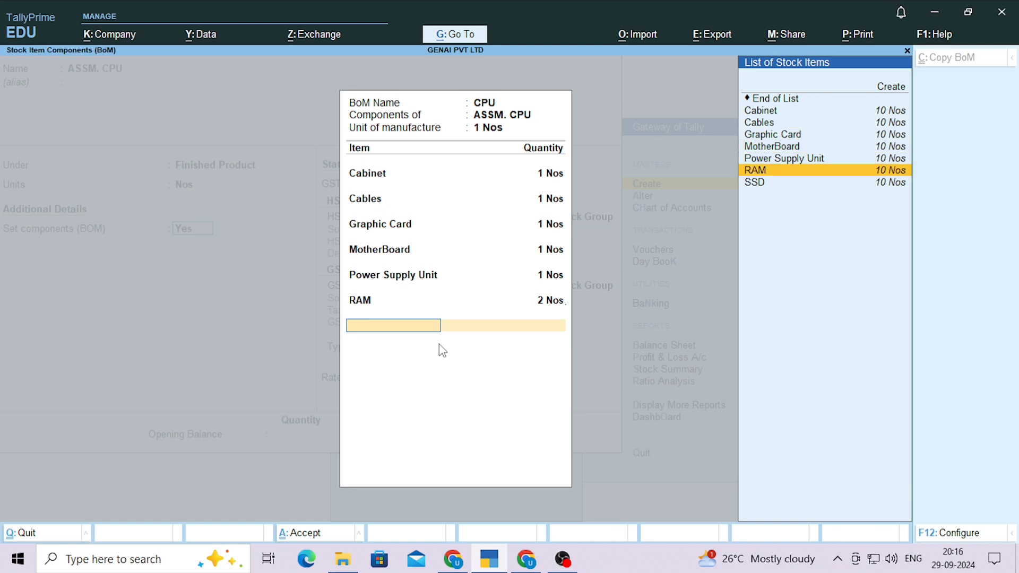
key(Down)
key(Return)
text(1)
key(Return)
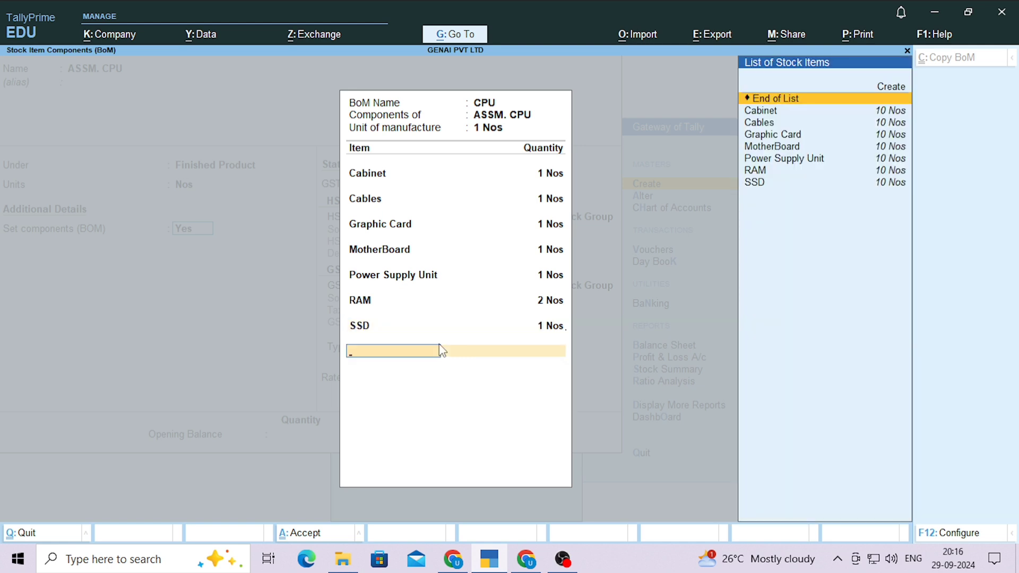
key(Return)
key(Return)
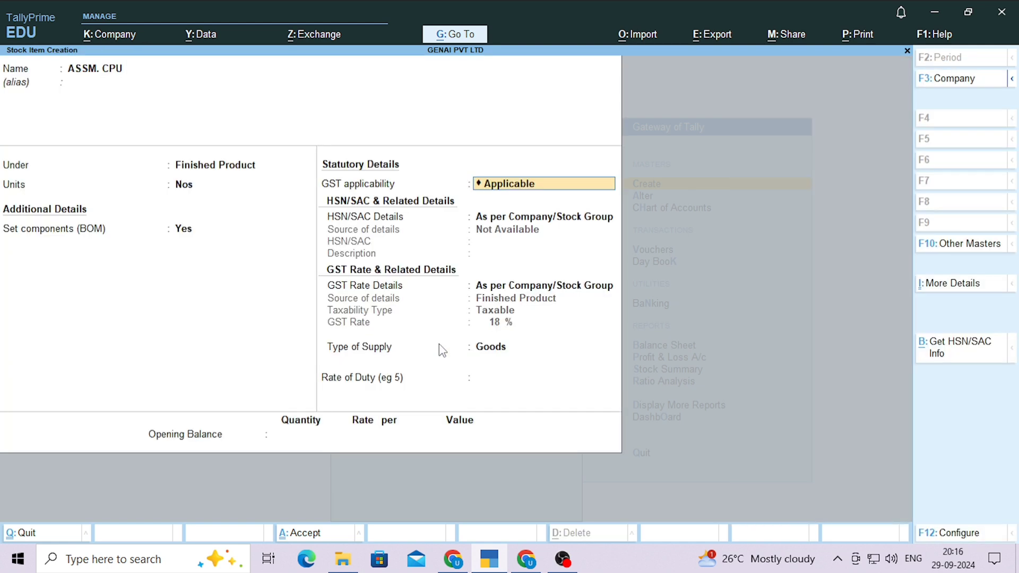
Keep the type of supply as Goods, set the rate of duty to 18, and save the ASSM. CPU stock item without an opening balance
key(Return)
key(Return)
key(Return)
key(Return)
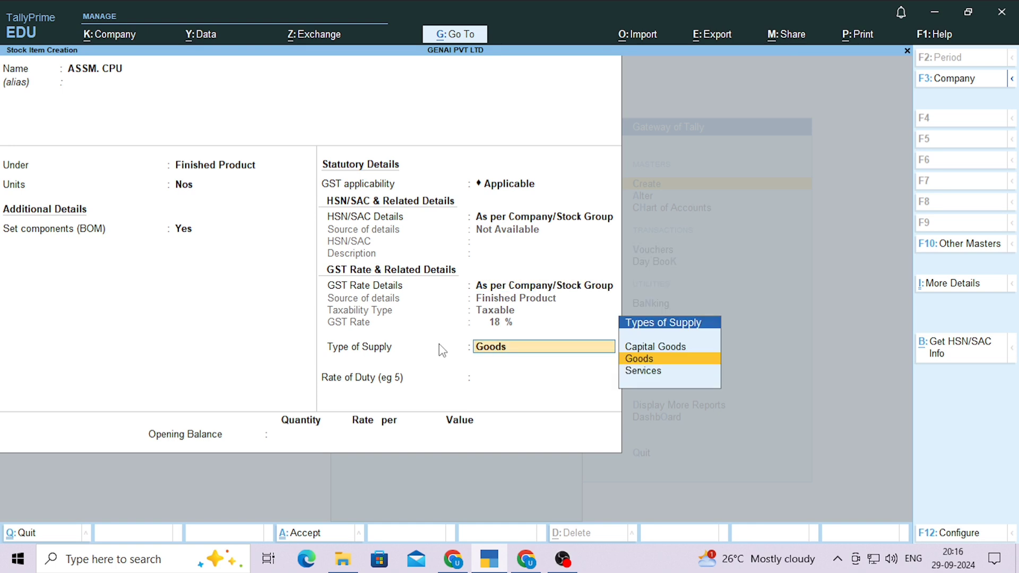
text(18)
key(Return)
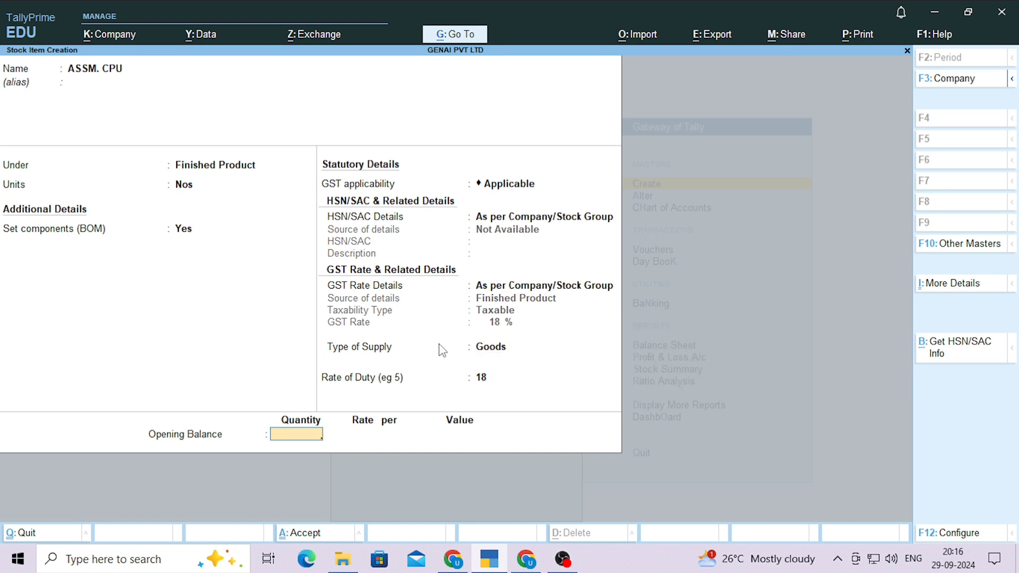
key(Return)
key(y)
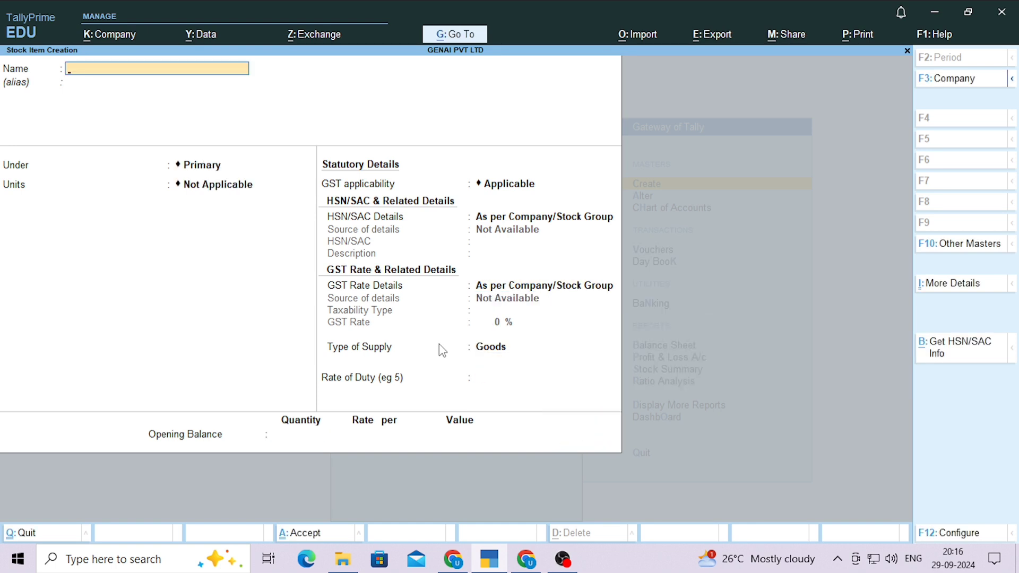
key(Escape)
key(Escape)
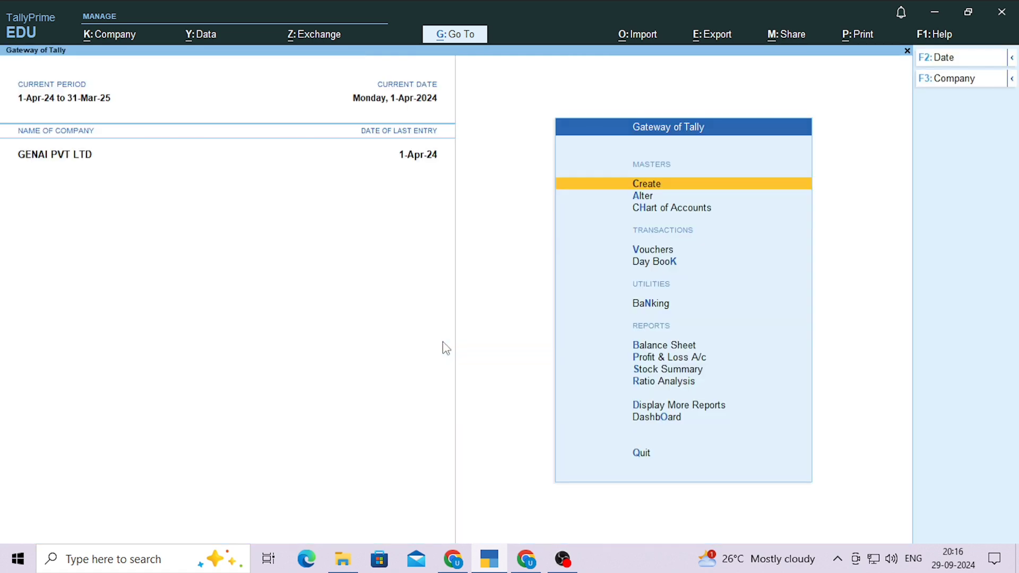
View the stock group summary of the Finished Product group in the inventory books
key(d)
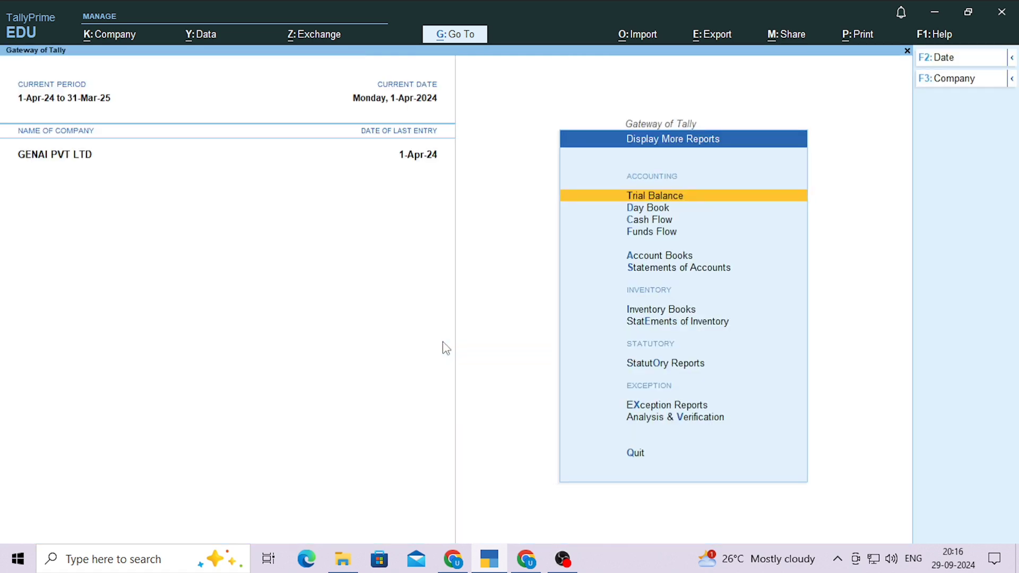
key(i)
key(Down)
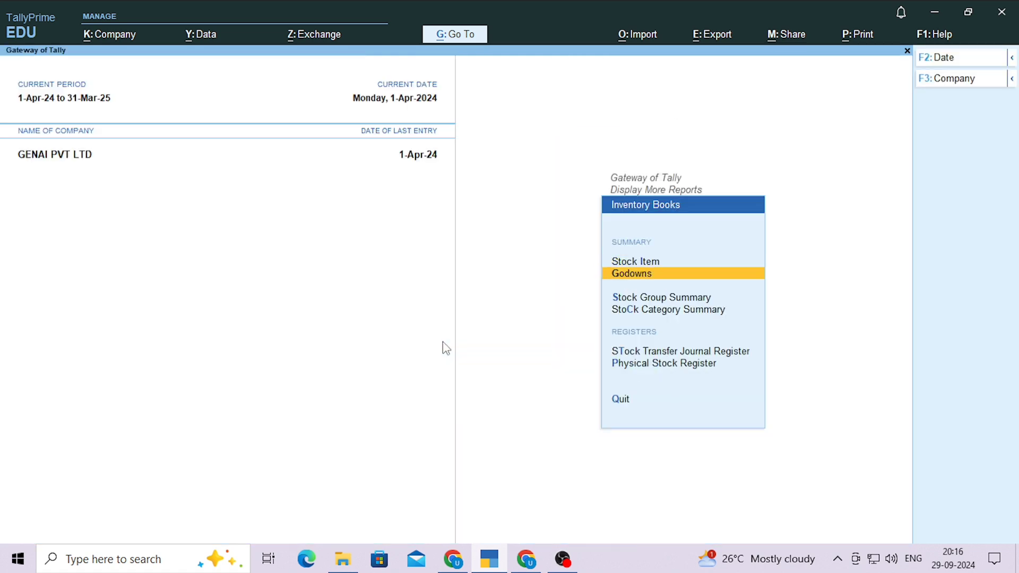
key(Up)
key(Down)
key(Down)
key(Return)
key(Down)
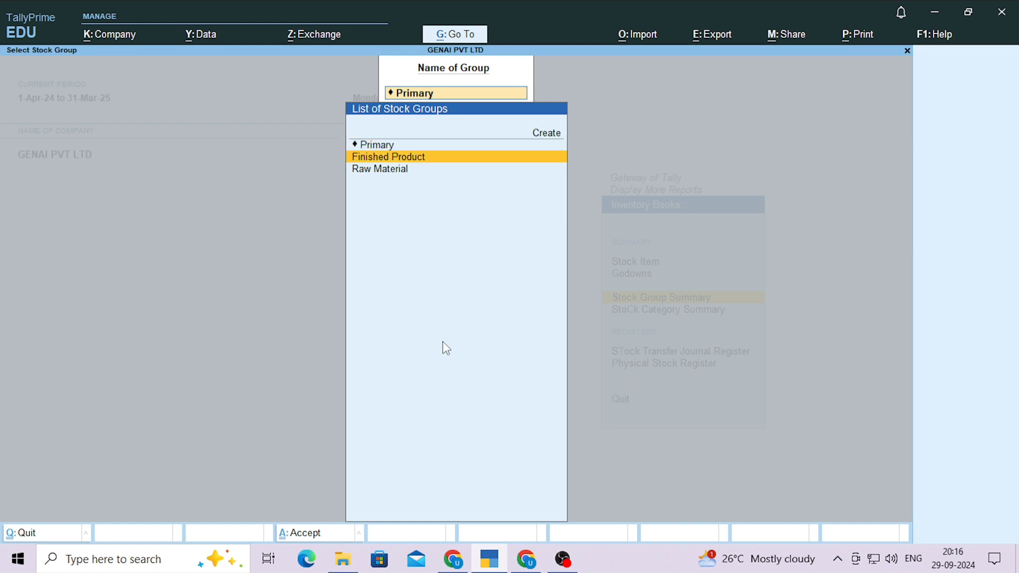
key(Return)
key(Escape)
key(Escape)
Check the monthly stock summary of ASSM. CPU, then return to the Gateway of Tally
key(Up)
key(Up)
key(Return)
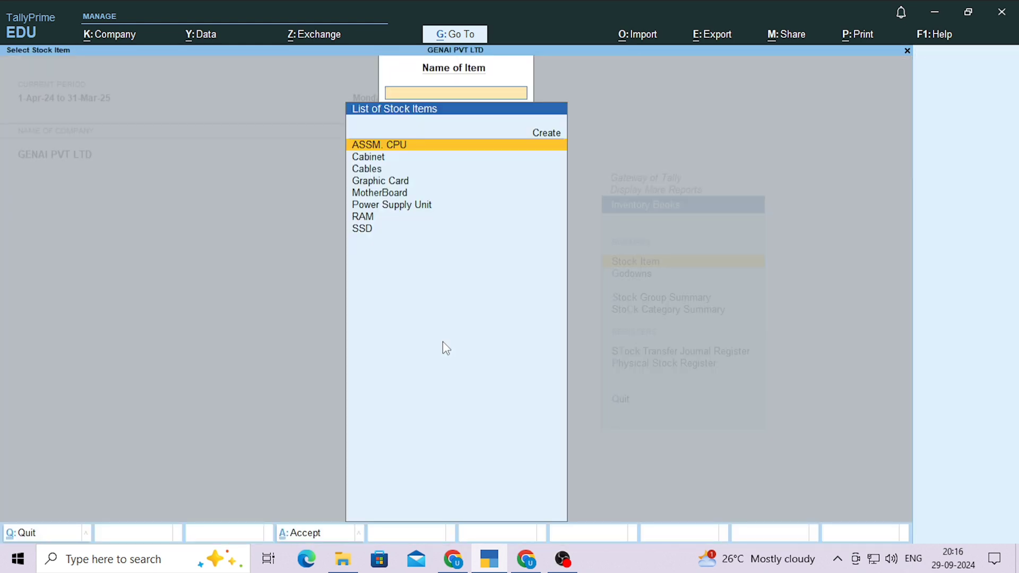
key(Return)
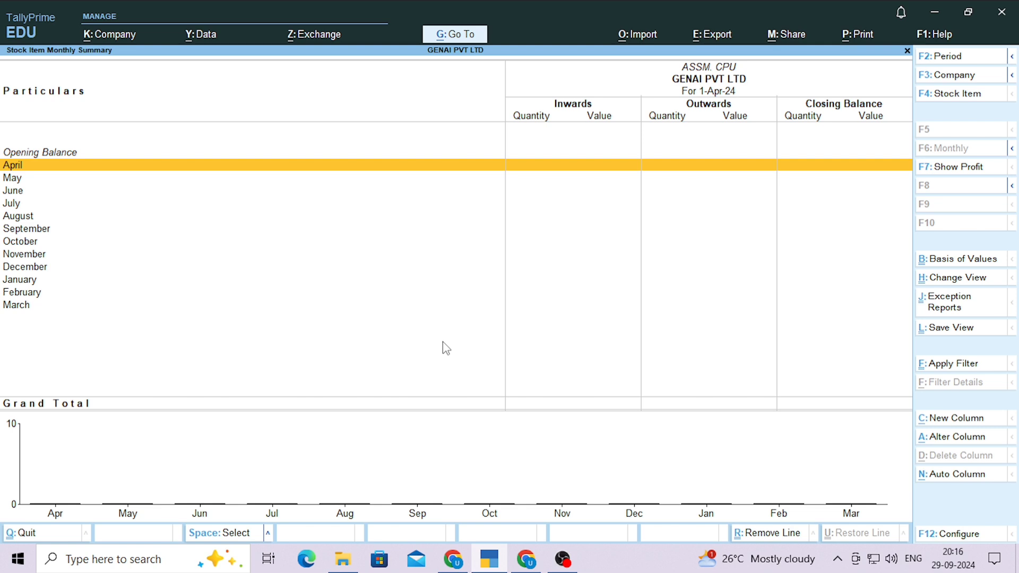
key(Escape)
key(Escape)
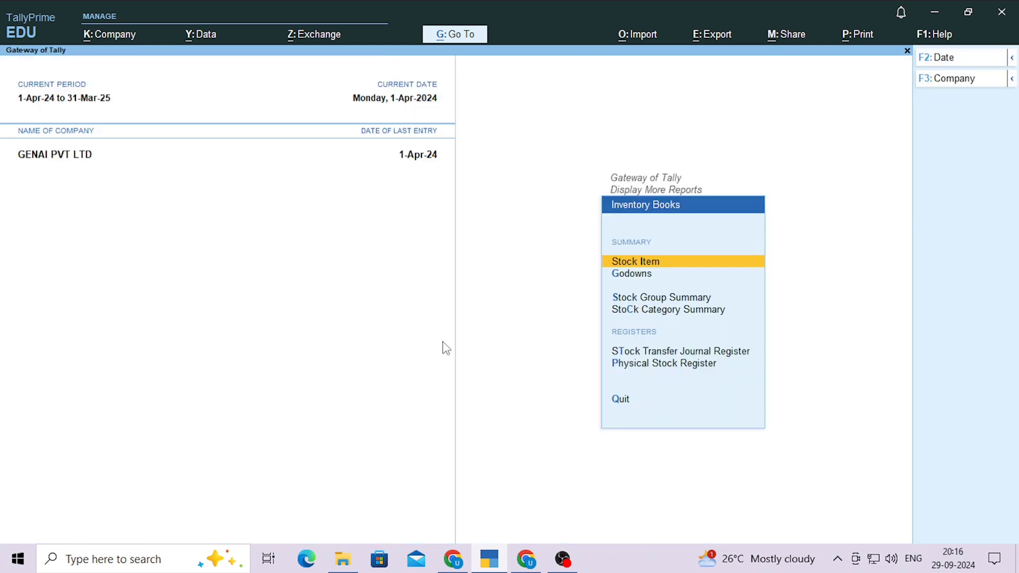
key(Escape)
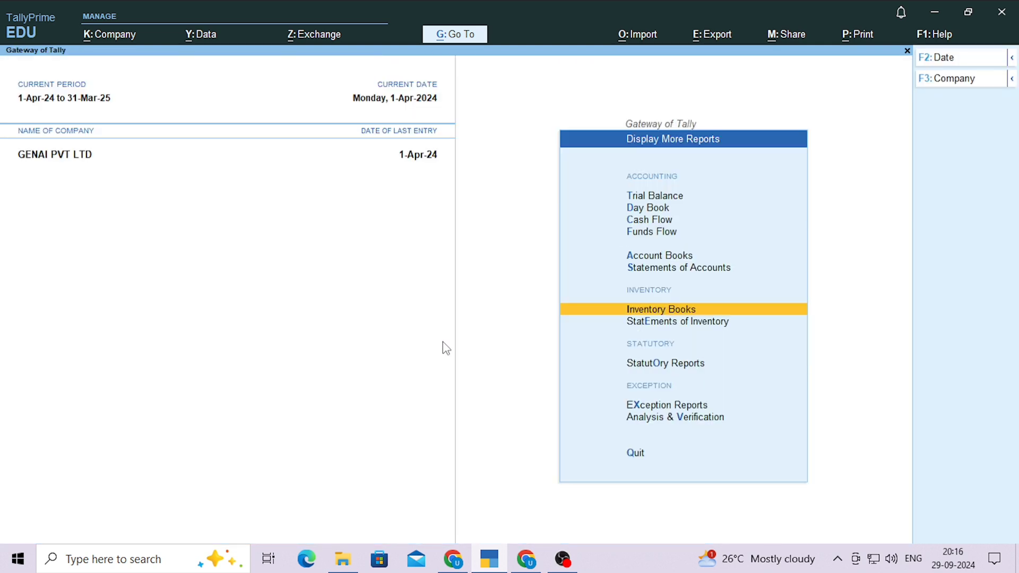
key(Escape)
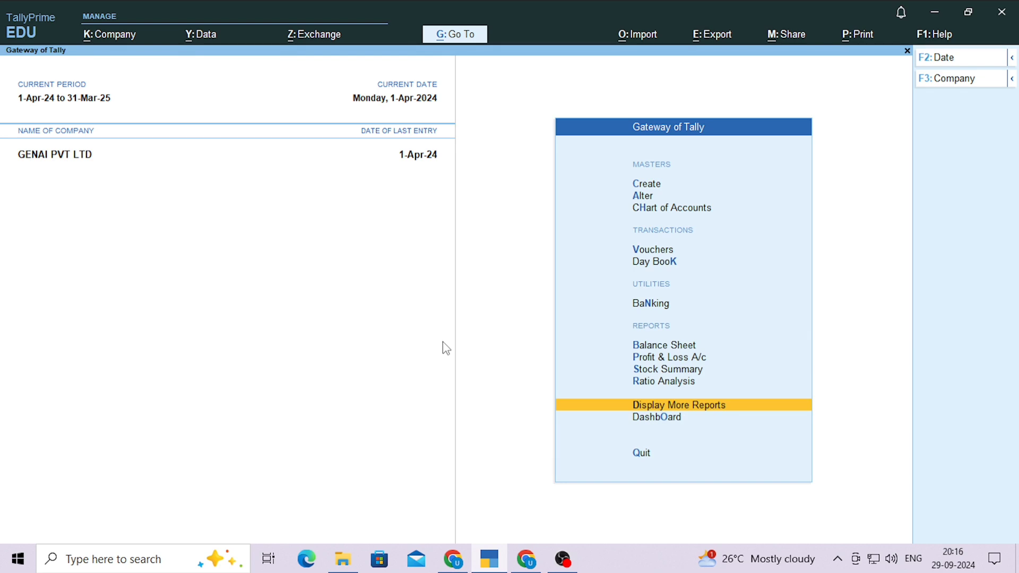
key(v)
key(F7)
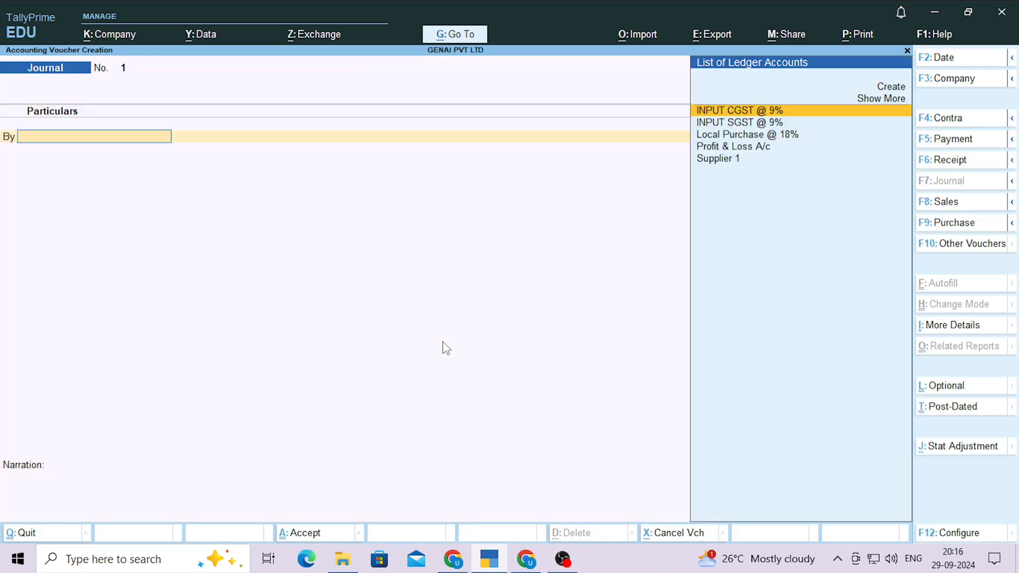
key(ctrl)
key(ctrl)
key(ctrl+F10)
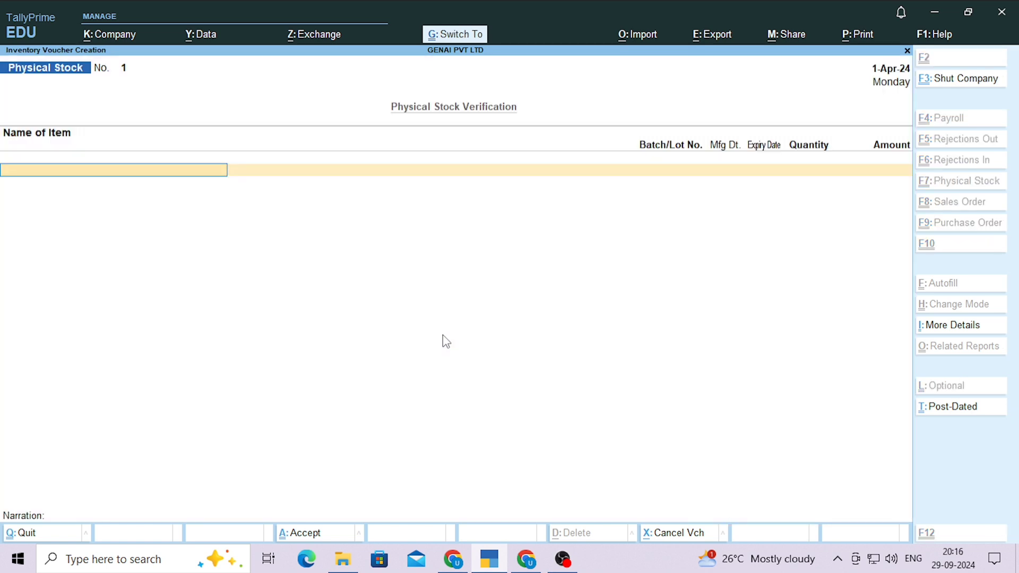
key(ctrl)
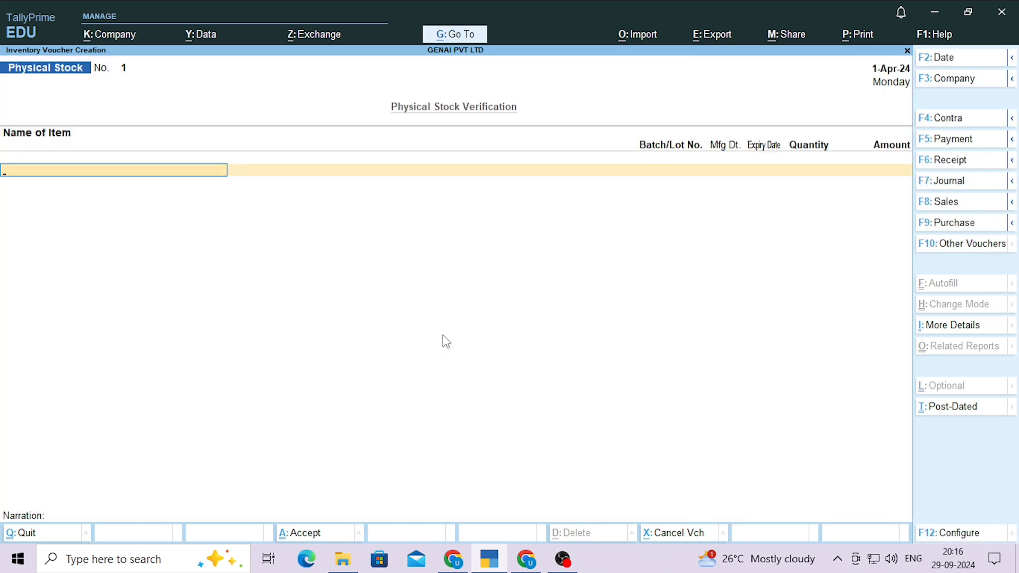
click(1013, 181)
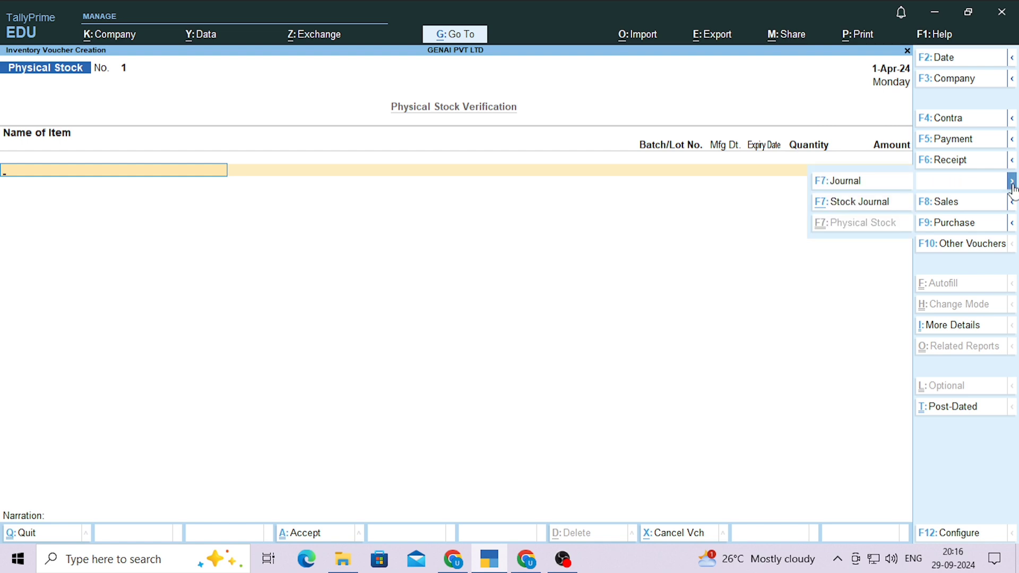
click(863, 203)
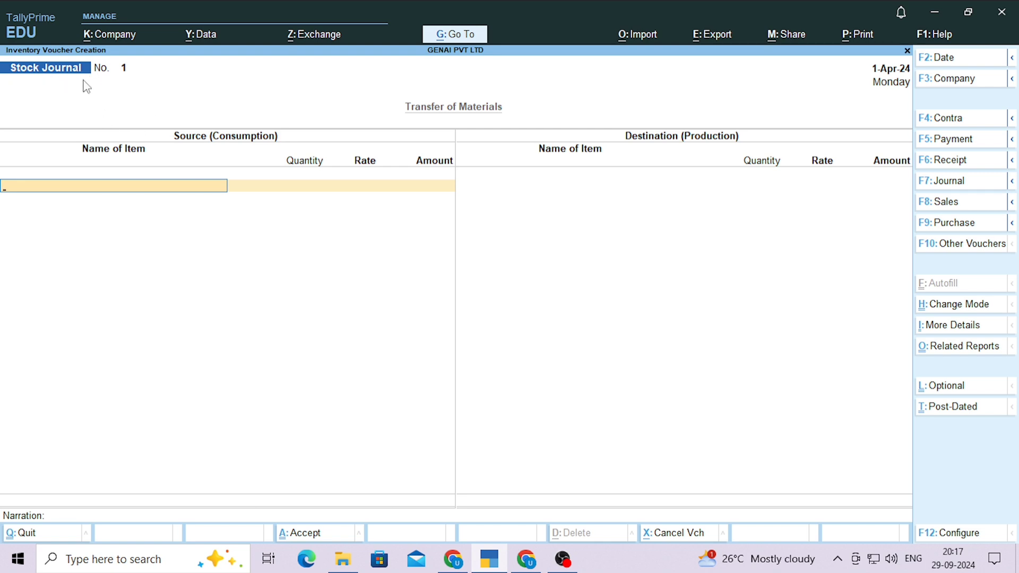
key(Escape)
key(y)
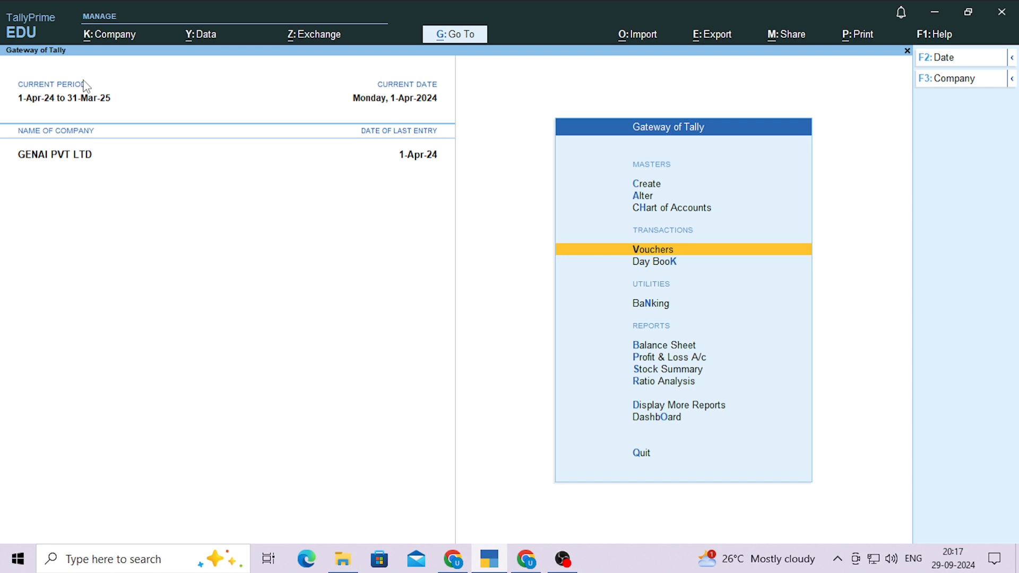
Start creating a new voucher type and name it Bills of Material
key(c)
key(Down)
key(Down)
key(Down)
key(Return)
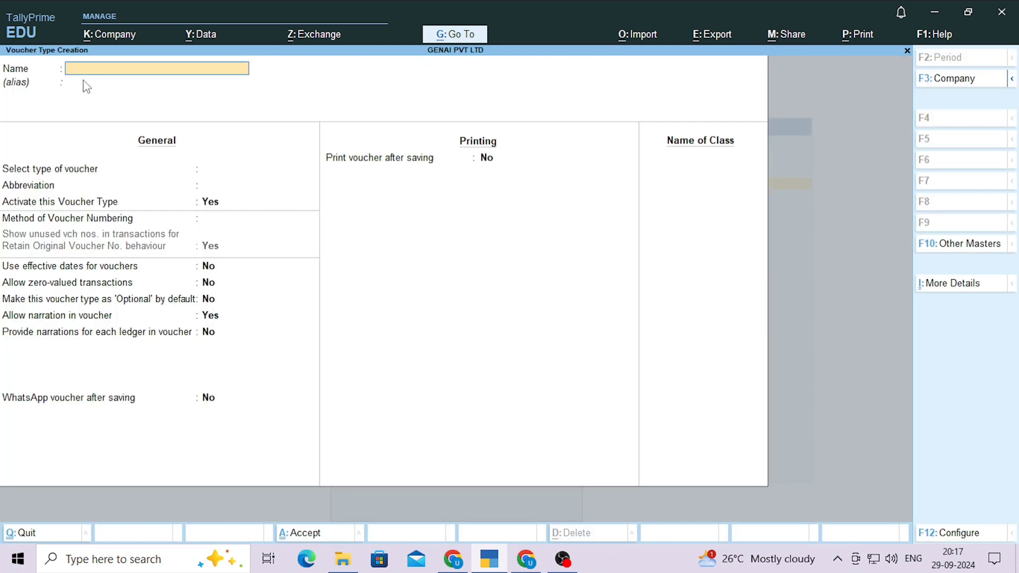
text(Bills of Material)
key(Return)
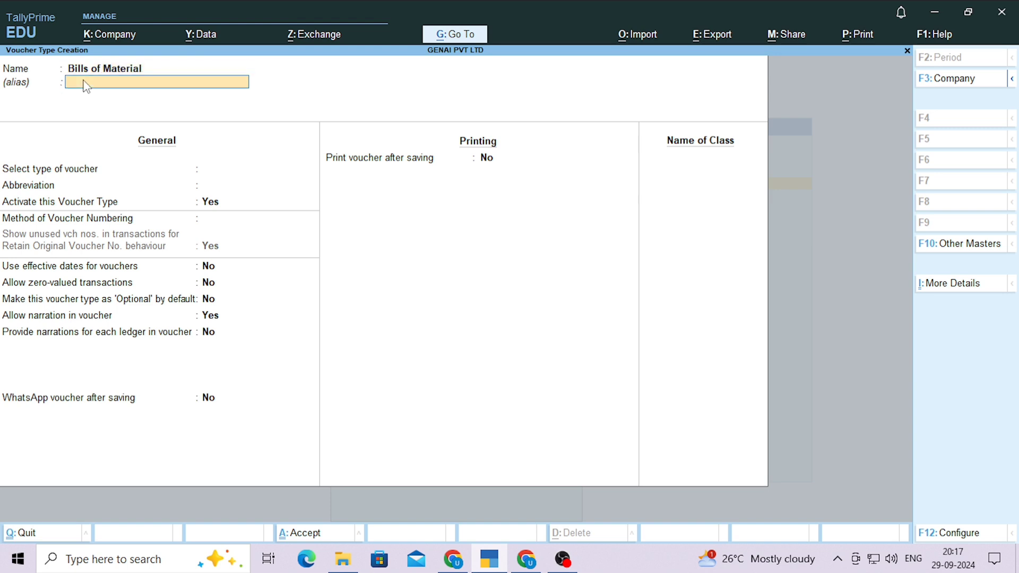
Base the new voucher type on Stock Journal, save it, and return to the Gateway of Tally
key(Return)
key(Return)
key(shift+Tab)
text(St)
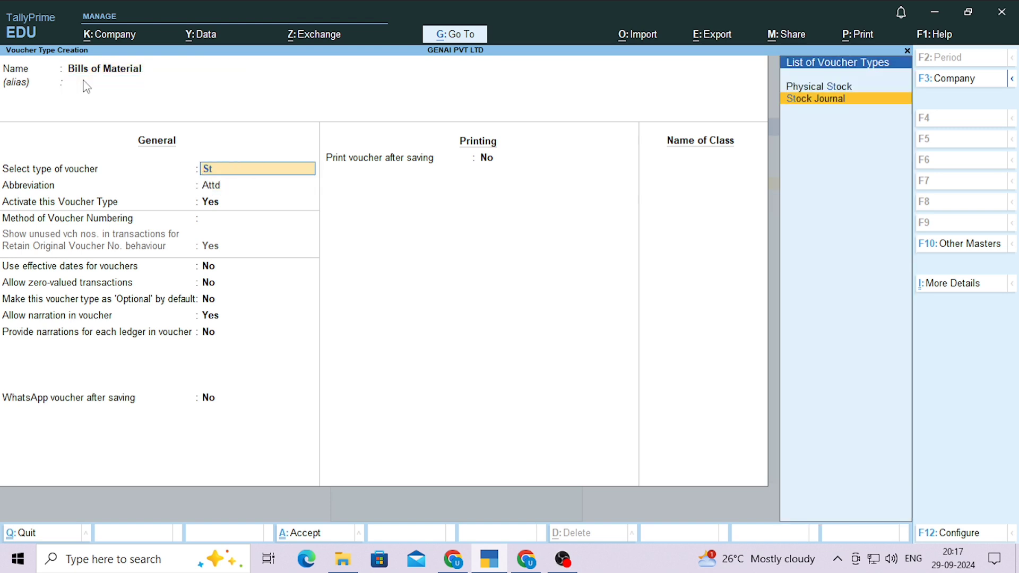
key(Return)
key(ctrl)
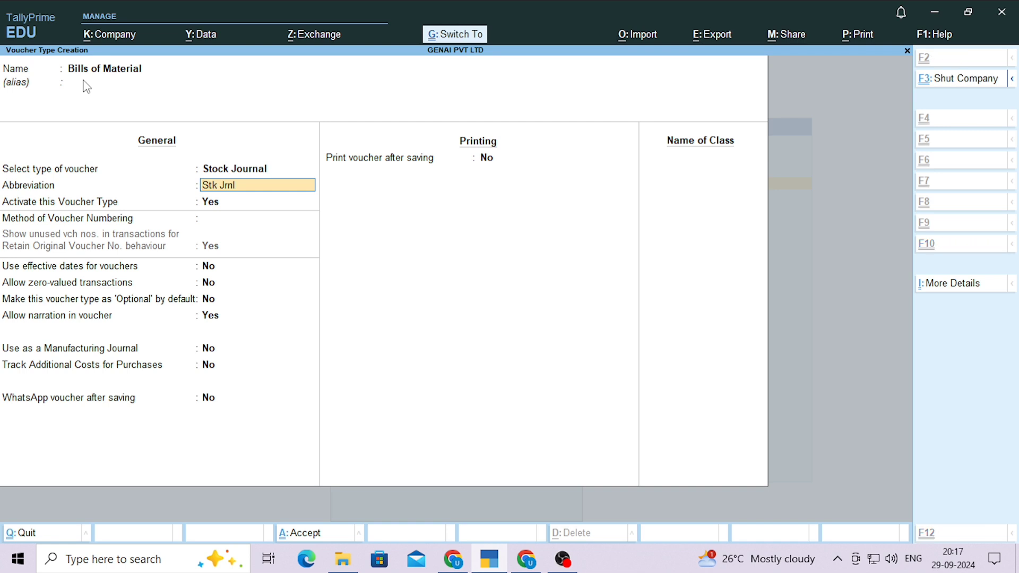
key(ctrl+a)
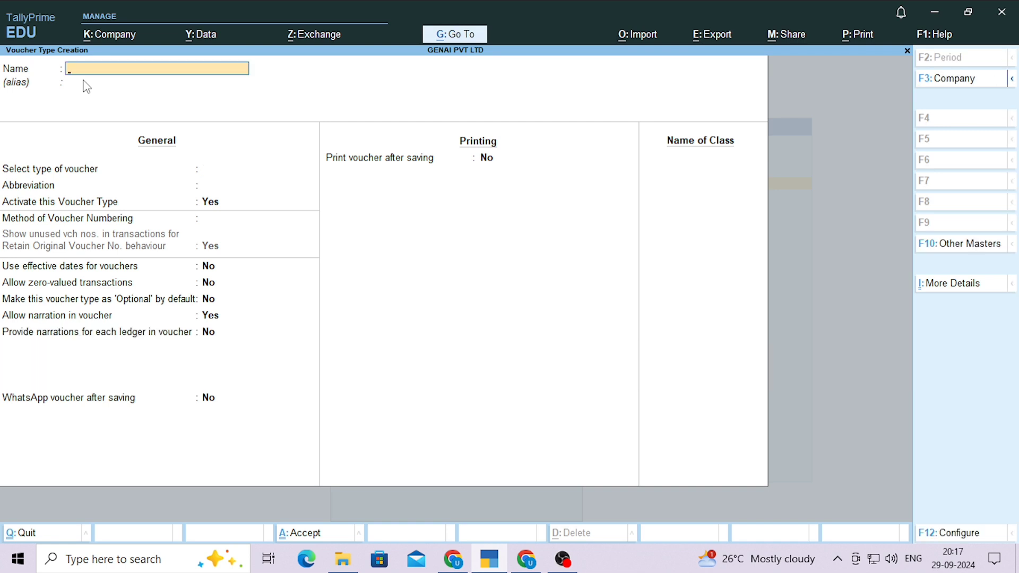
key(Escape)
key(Escape)
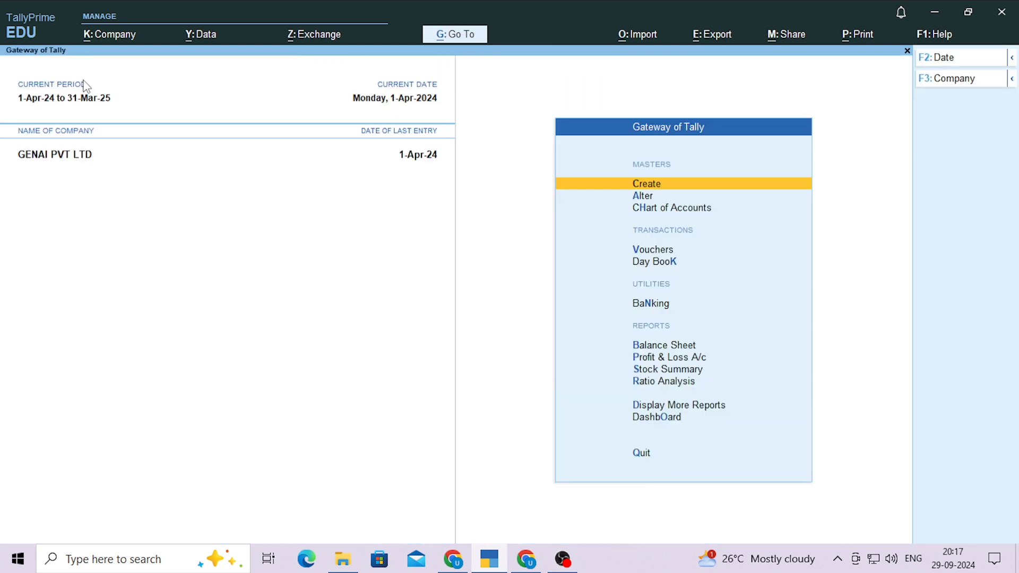
Open a new Bills of Material inventory voucher and change its mode to Use for Manufacturing Journal
key(v)
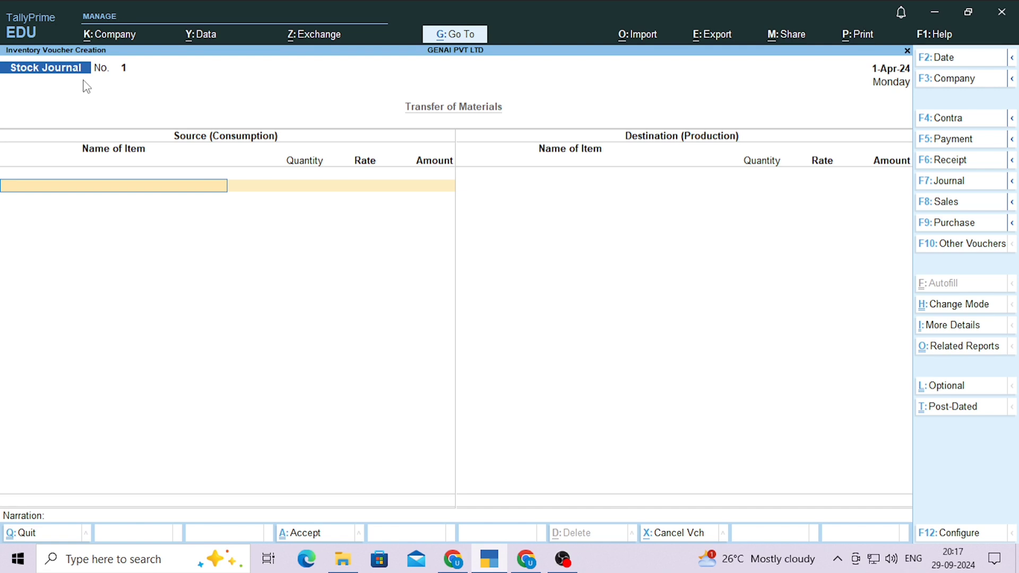
key(ctrl+F7)
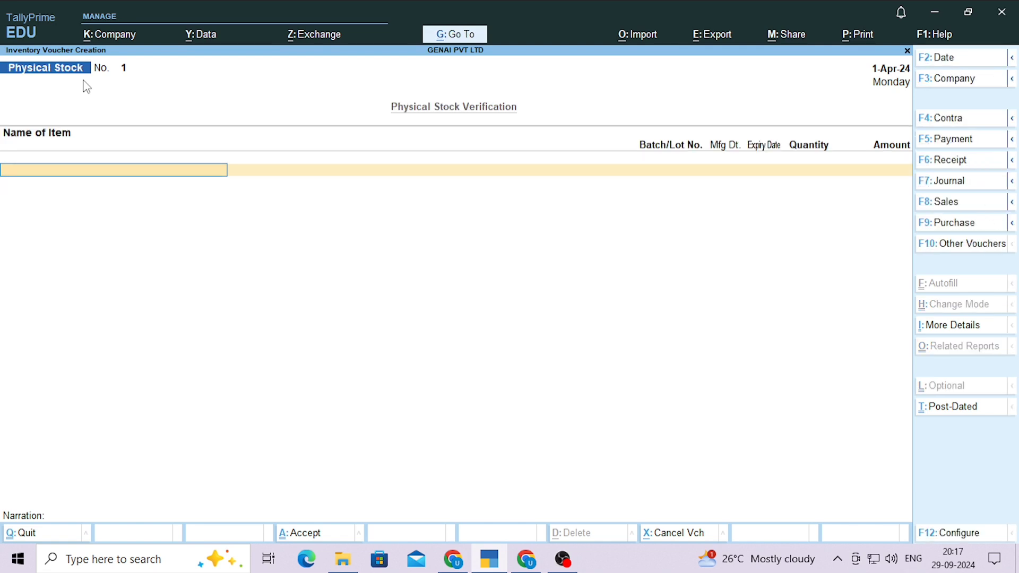
key(alt+F7)
key(Up)
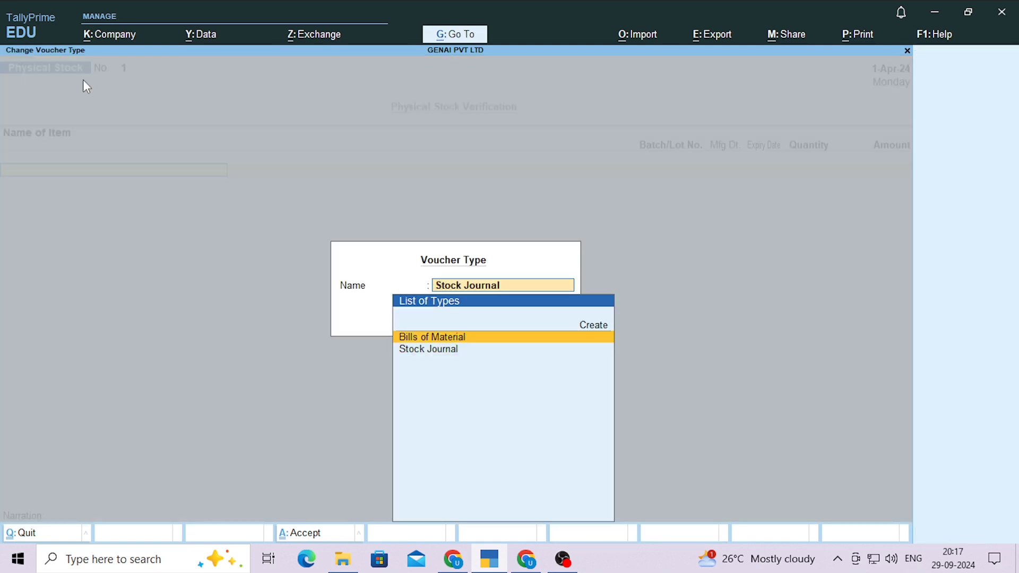
key(Return)
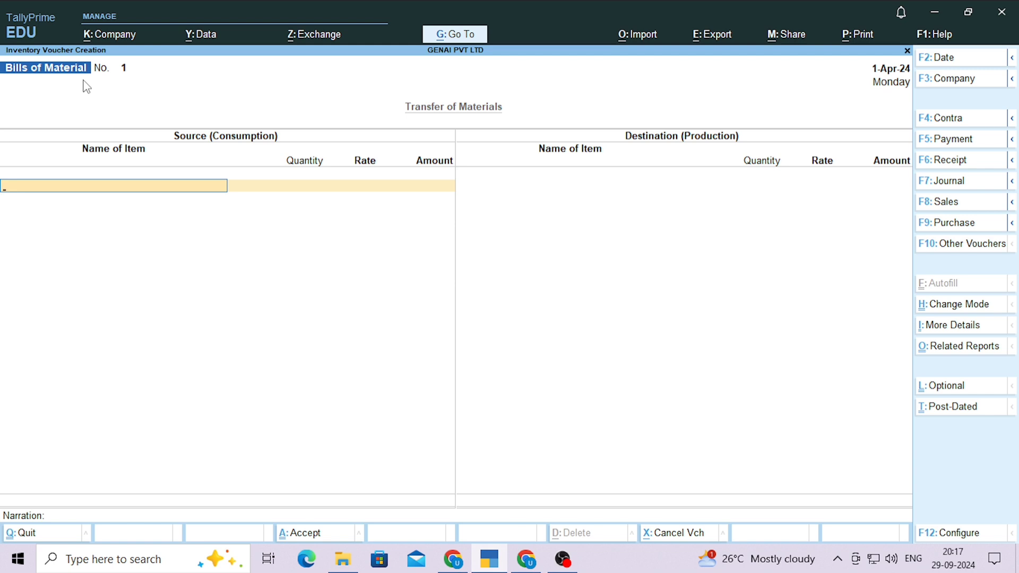
click(946, 311)
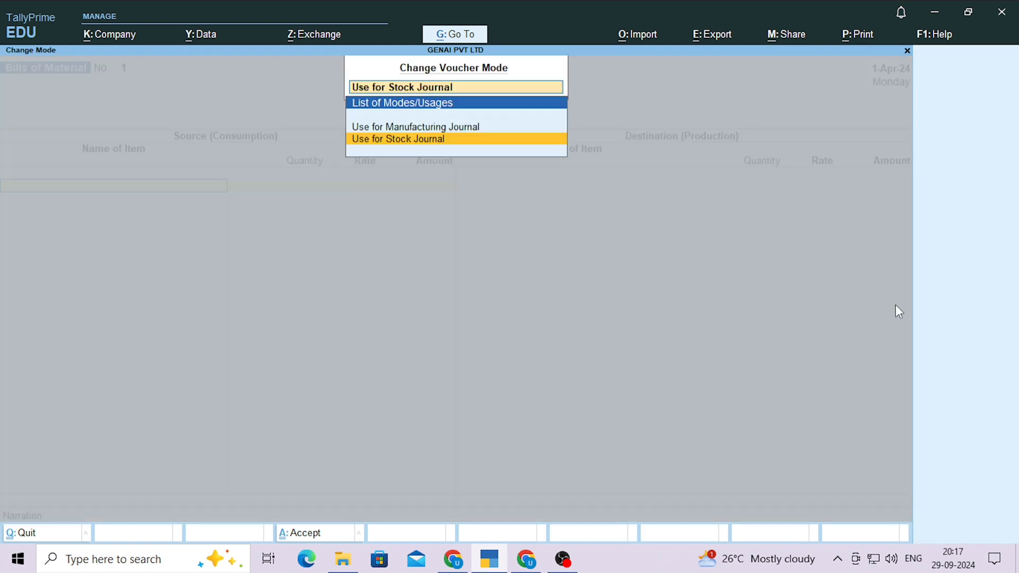
click(382, 129)
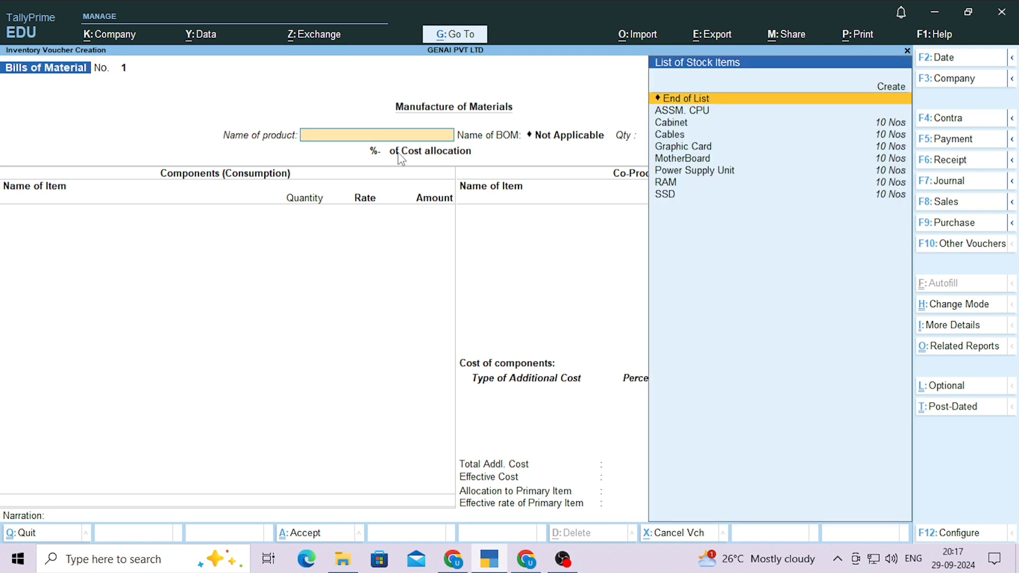
Choose ASSM. CPU as the product to manufacture with the CPU BOM, and set its quantity to 2
key(Down)
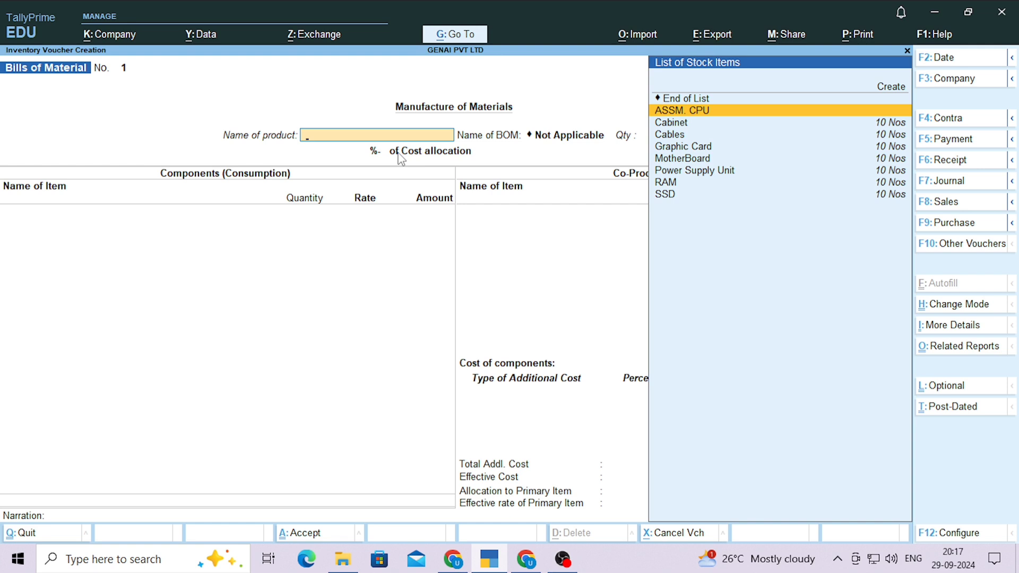
key(Return)
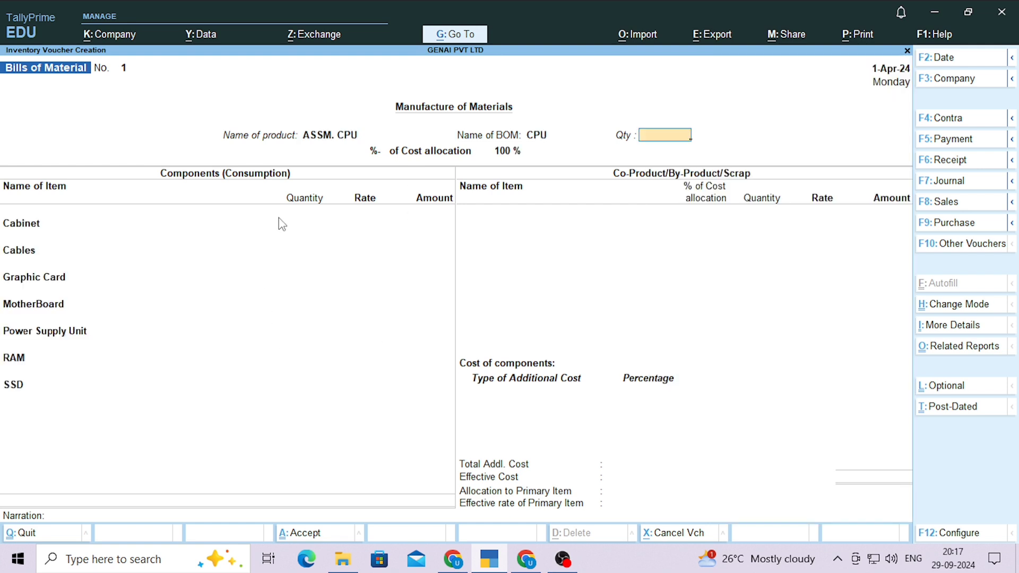
key(Return)
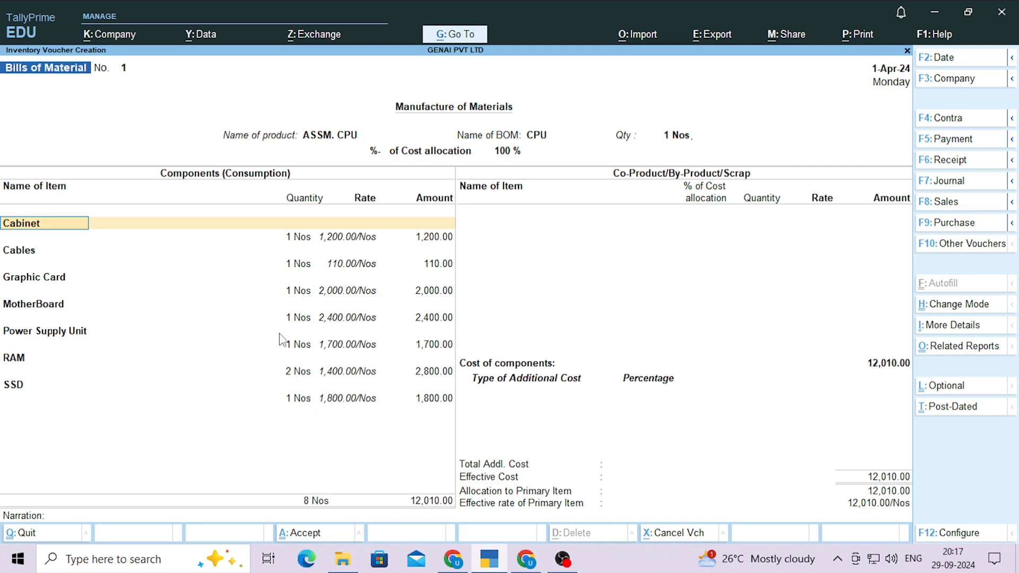
key(shift+Tab)
text(2)
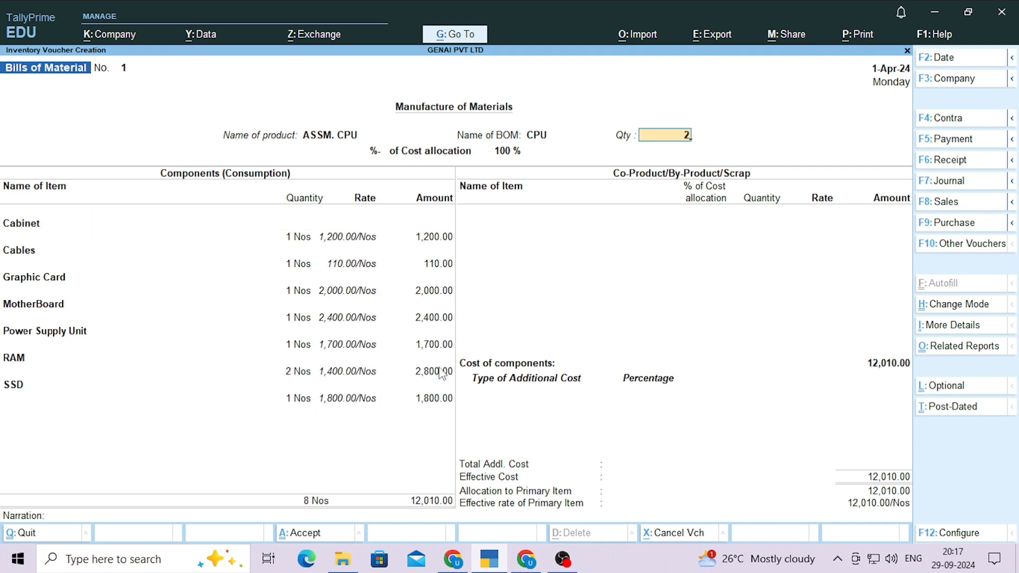
key(Return)
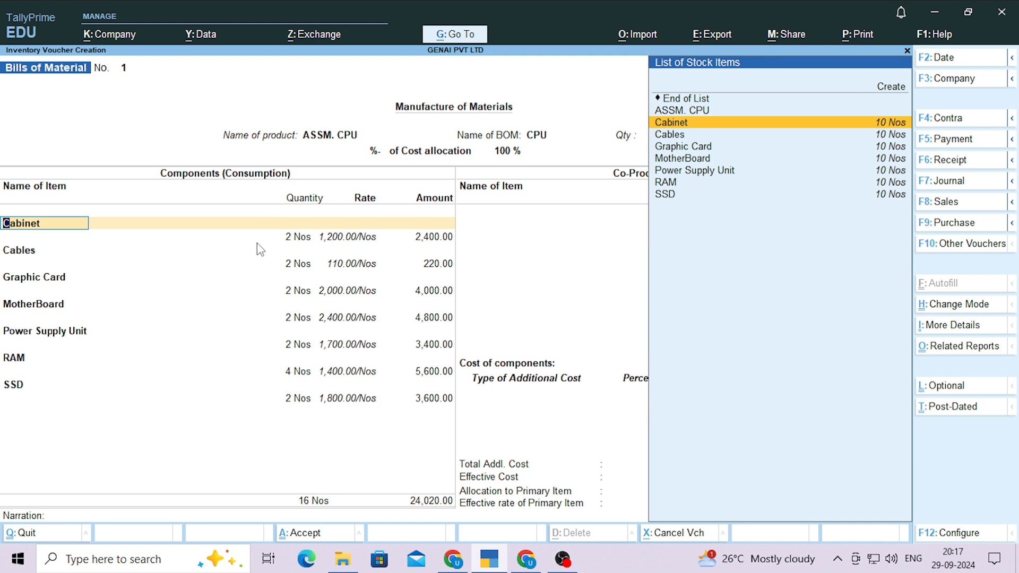
Set the quantity of ASSM. CPU to manufacture to 3
key(shift+Tab)
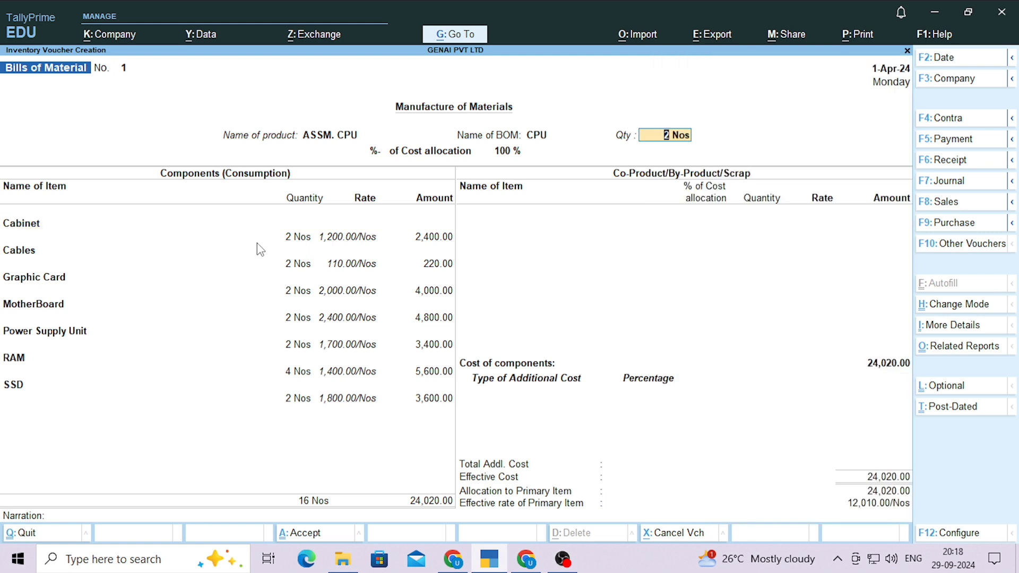
text(3)
key(Return)
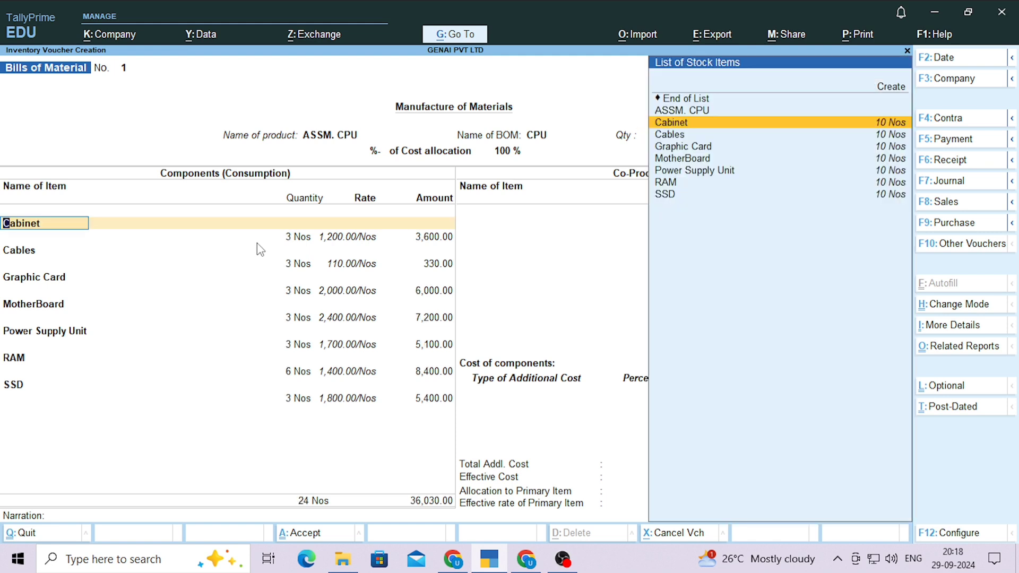
Accept the filled-in quantity, rate and amount of every component from Cabinet to SSD, and end the co-product list without entries
key(Return)
key(Return)
key(Return)
key(Return)
key(Return)
key(Return)
key(Return)
key(Return)
key(Return)
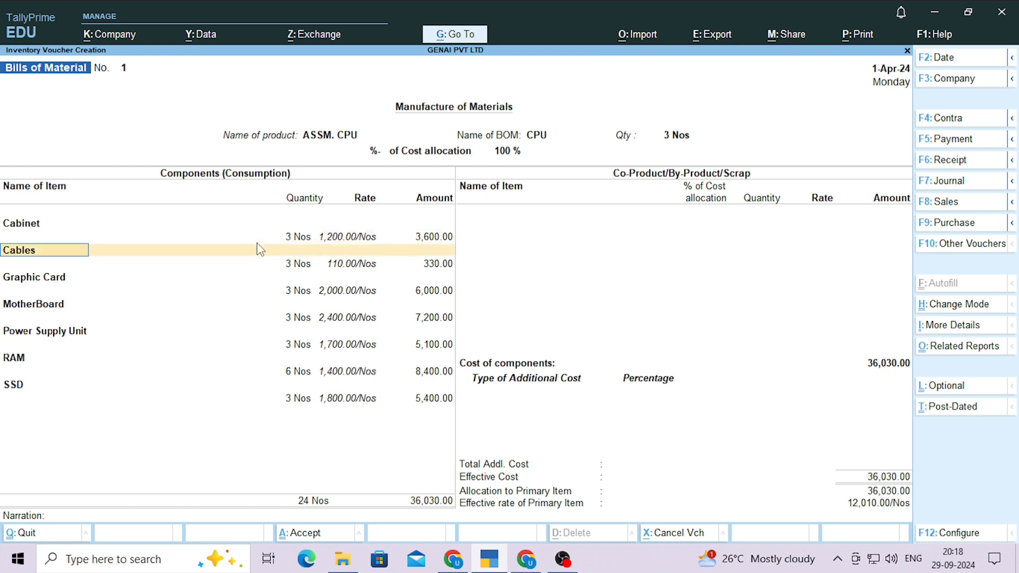
key(Return)
key(Return)
key(Return)
key(Return)
key(Return)
key(Return)
key(Return)
key(Return)
key(Return)
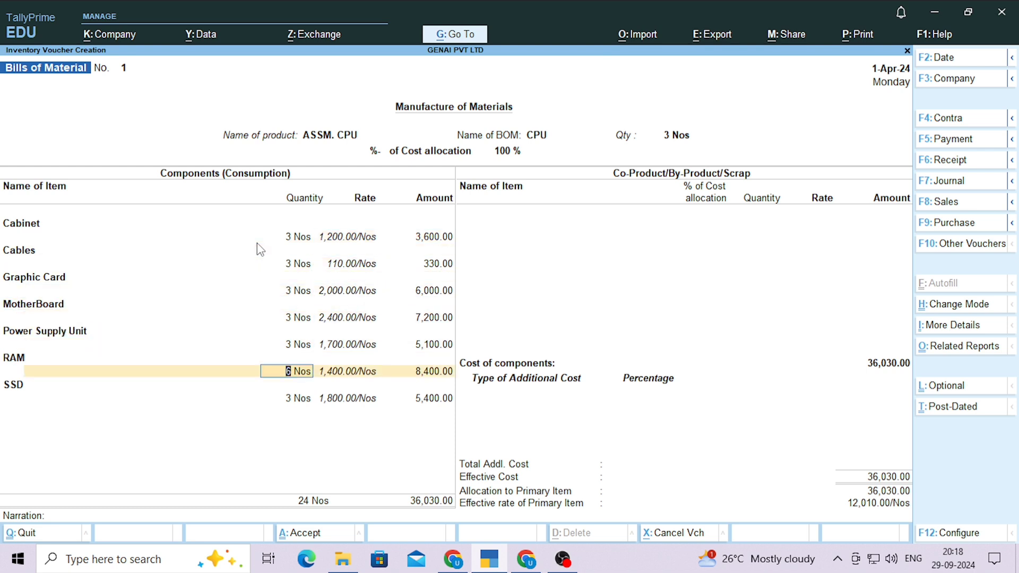
key(Return)
key(Return)
key(Return)
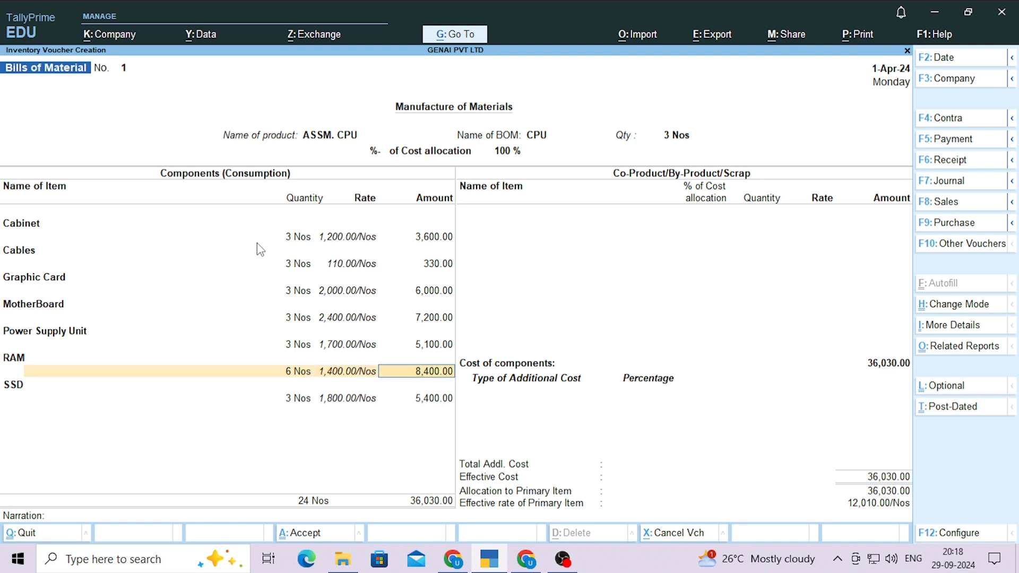
key(Return)
key(Return)
key(Return)
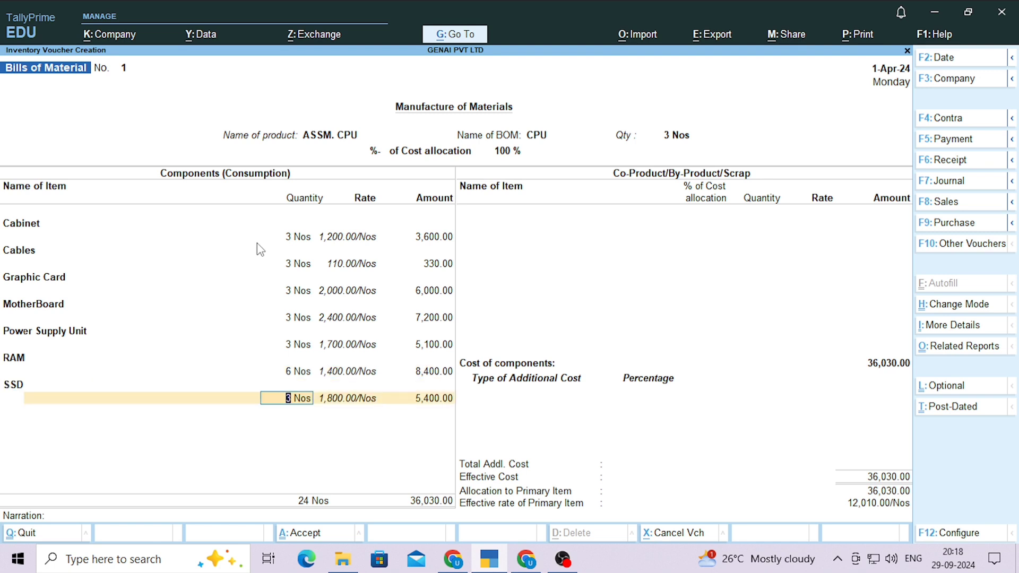
key(Return)
key(Return)
key(Return)
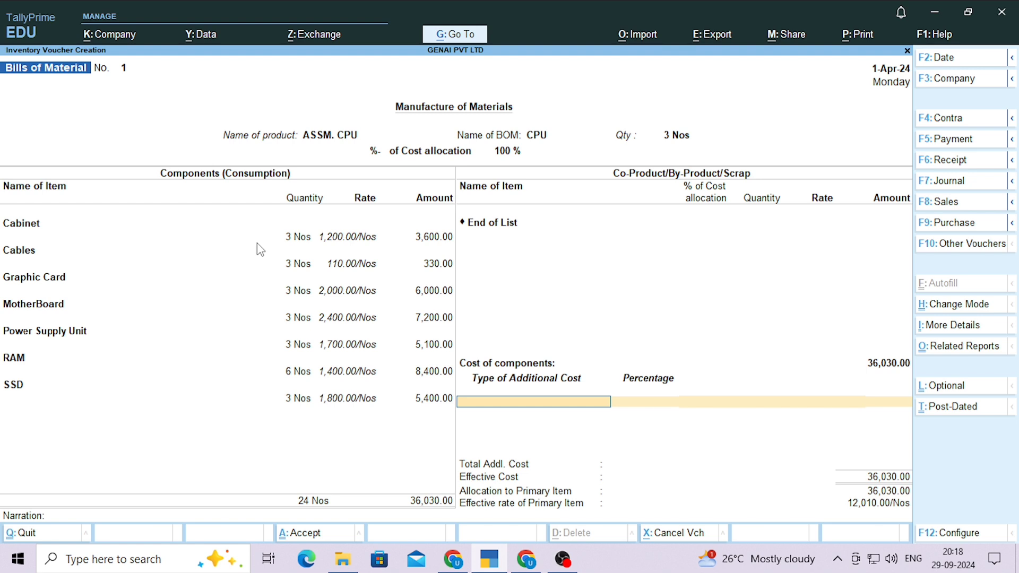
Leave co-products, additional costs and narration empty, save the manufacturing voucher, and return to the Gateway of Tally
key(BackSpace)
key(Down)
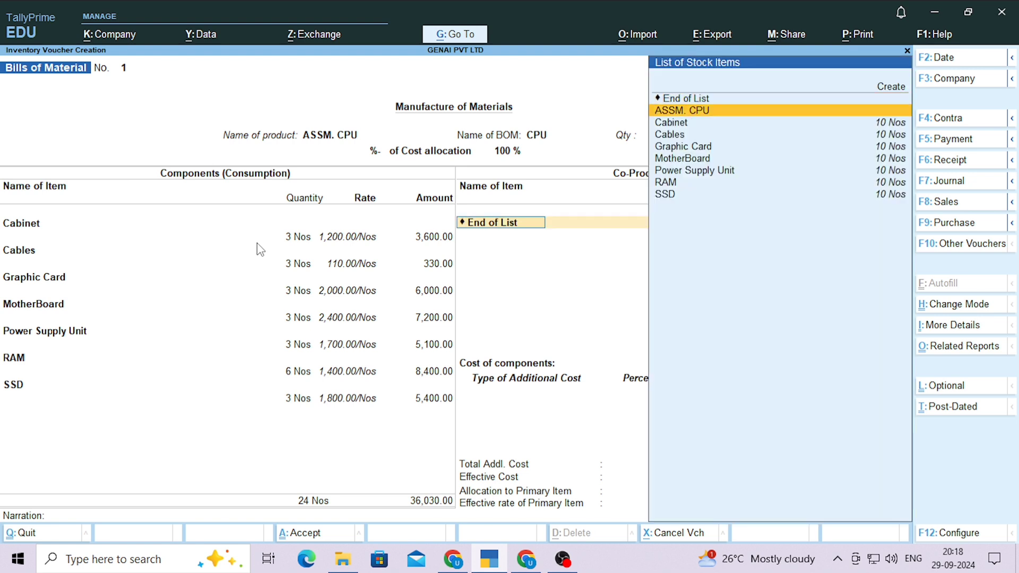
key(BackSpace)
key(Return)
key(Return)
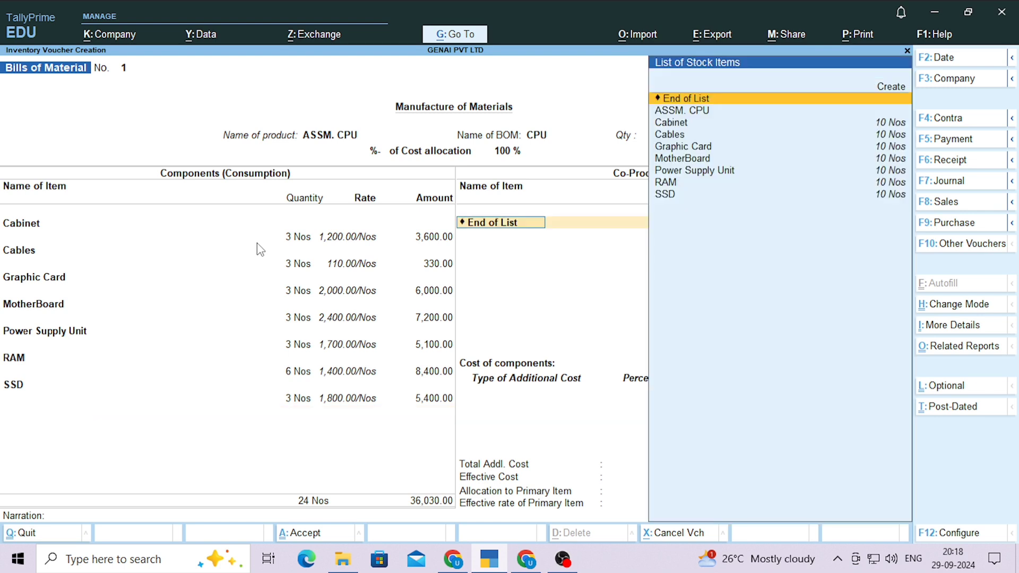
key(Return)
key(Return)
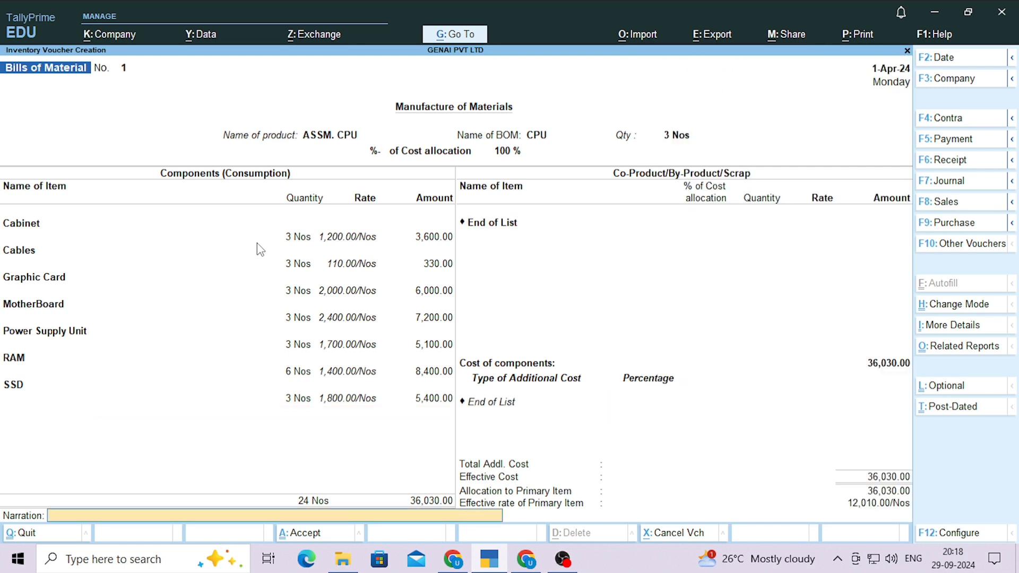
key(Return)
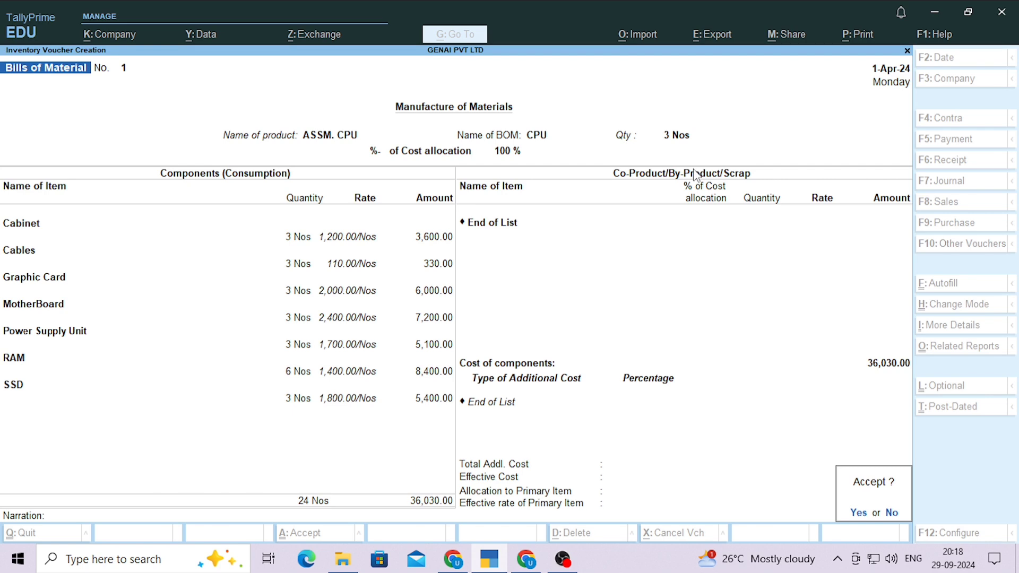
key(y)
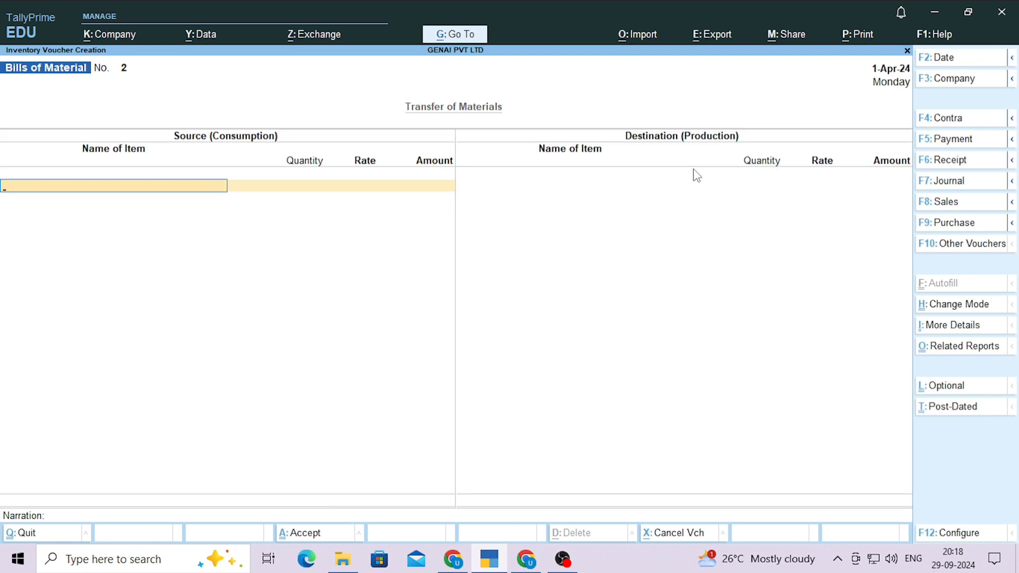
key(Escape)
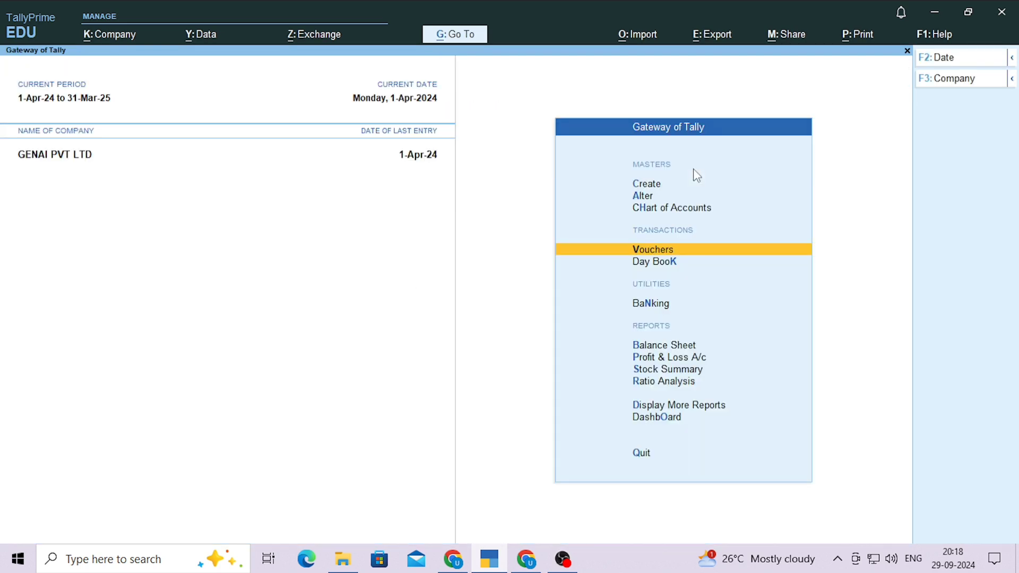
Open the Stock Group Summary from the inventory books for the Raw Material group
key(d)
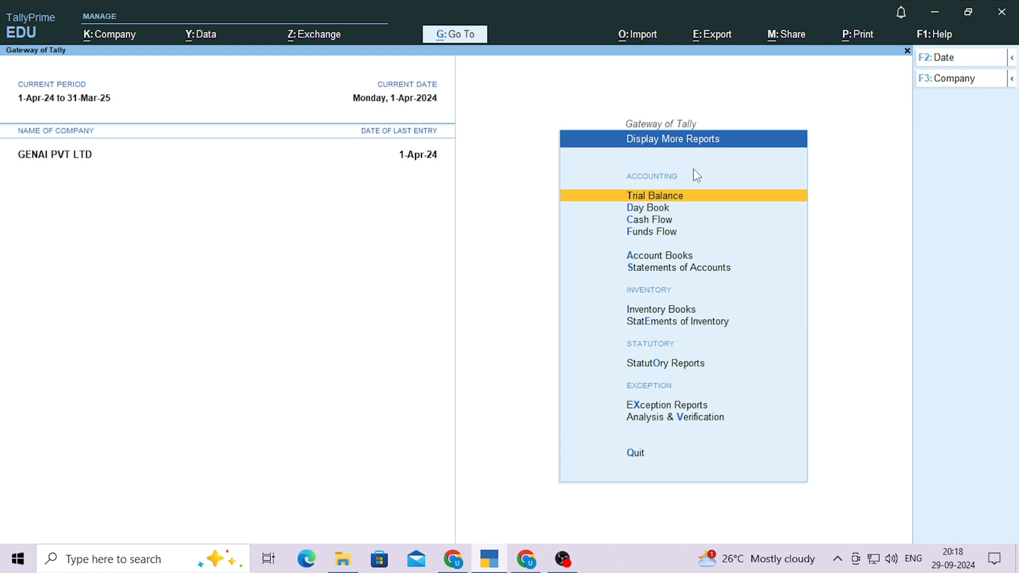
key(i)
key(s)
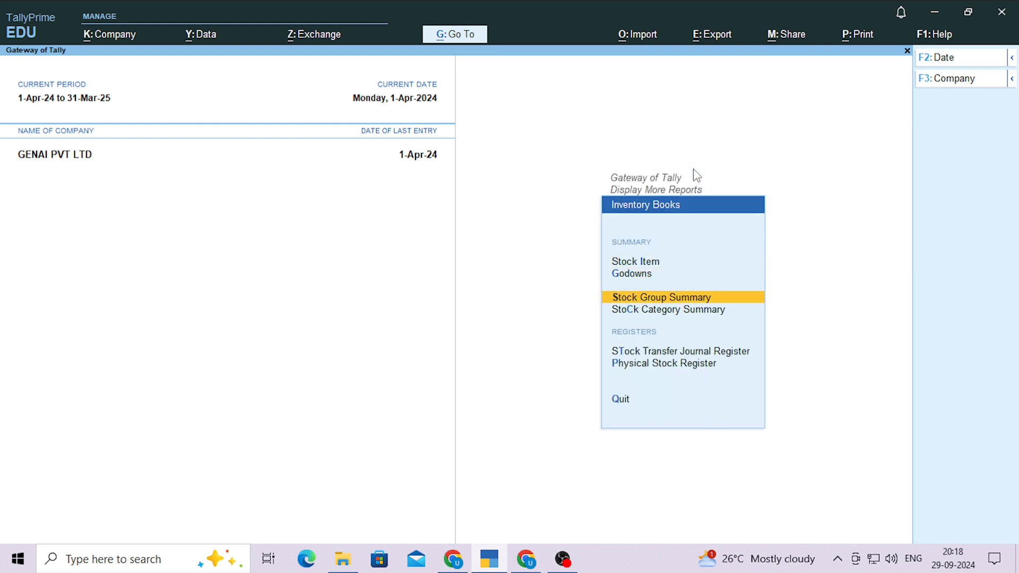
key(Down)
key(Down)
key(Return)
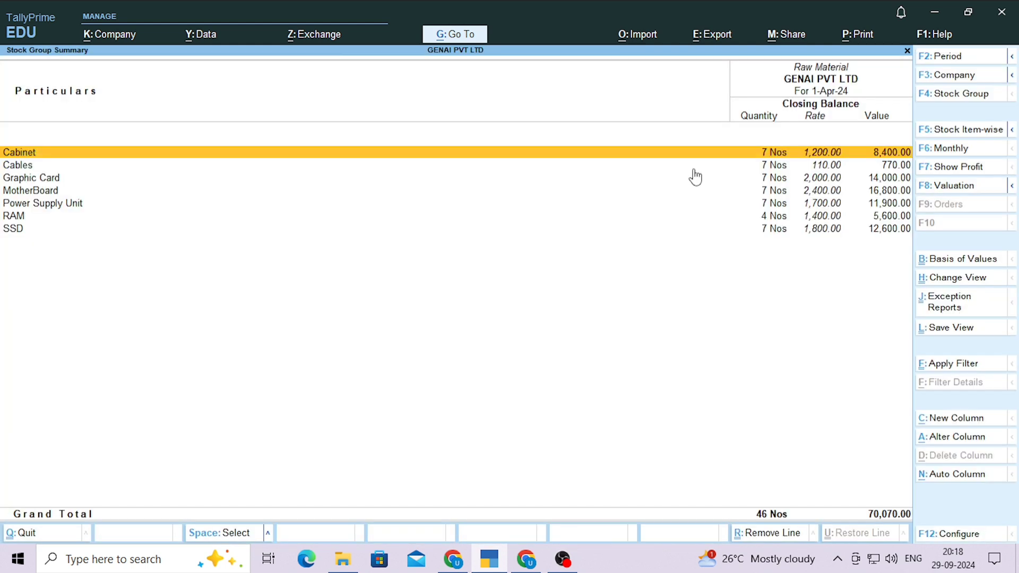
Examine the closing quantities of the raw material items from Cabinet to SSD
key(Down)
key(Down)
key(Down)
key(Down)
key(Down)
key(Down)
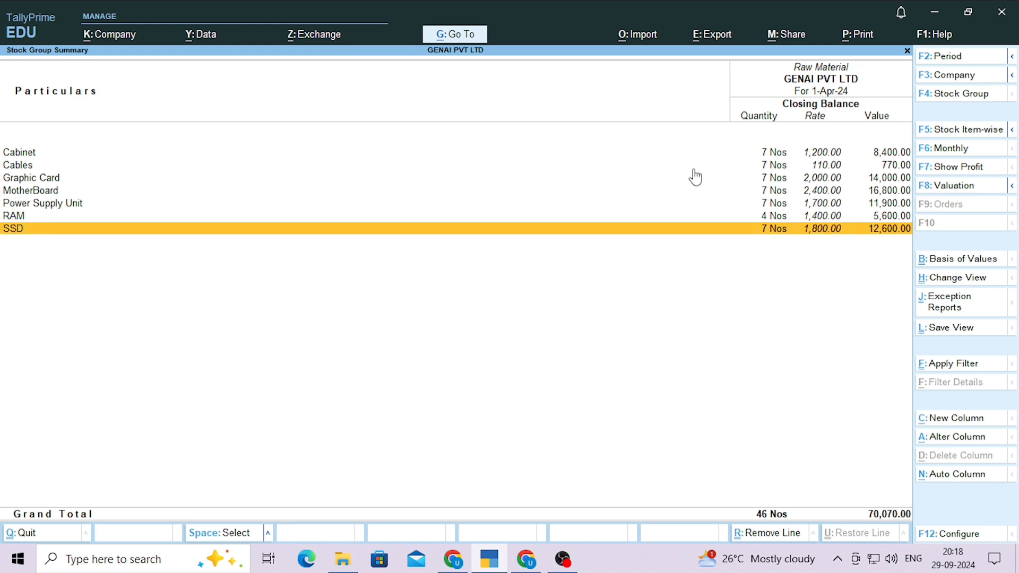
key(Up)
key(Up)
key(Up)
key(Up)
key(Down)
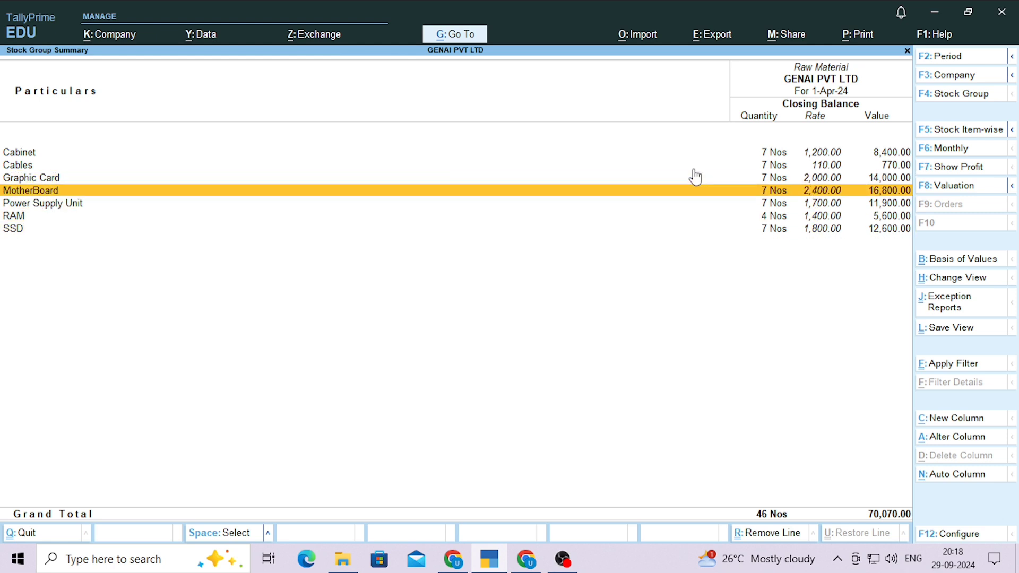
key(Down)
key(Down)
Switch the Stock Group Summary to the Finished Product group
key(F4)
key(Up)
key(Return)
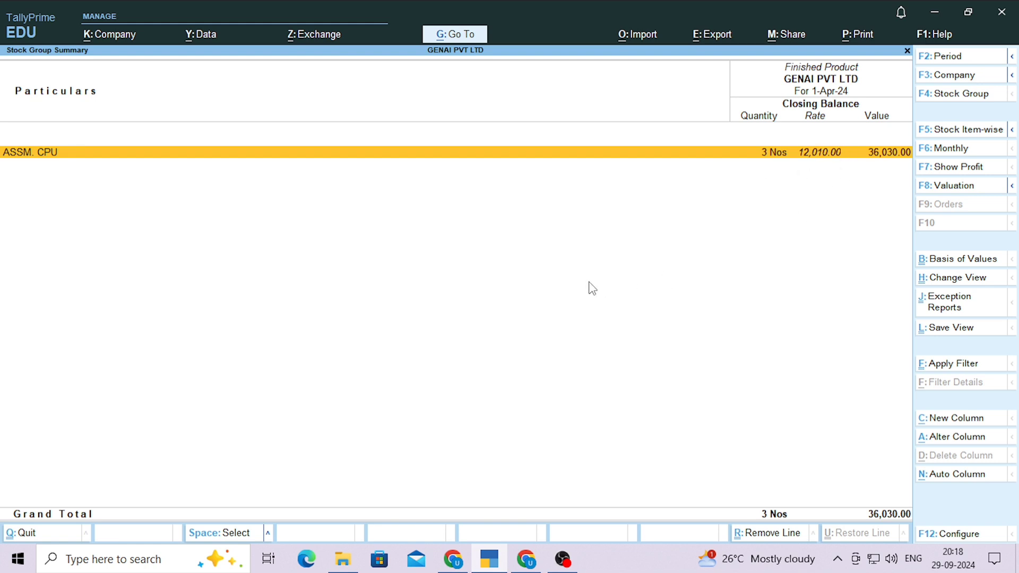
Drill down from ASSM. CPU through its April vouchers to the Bills of Material voucher
key(Return)
key(Return)
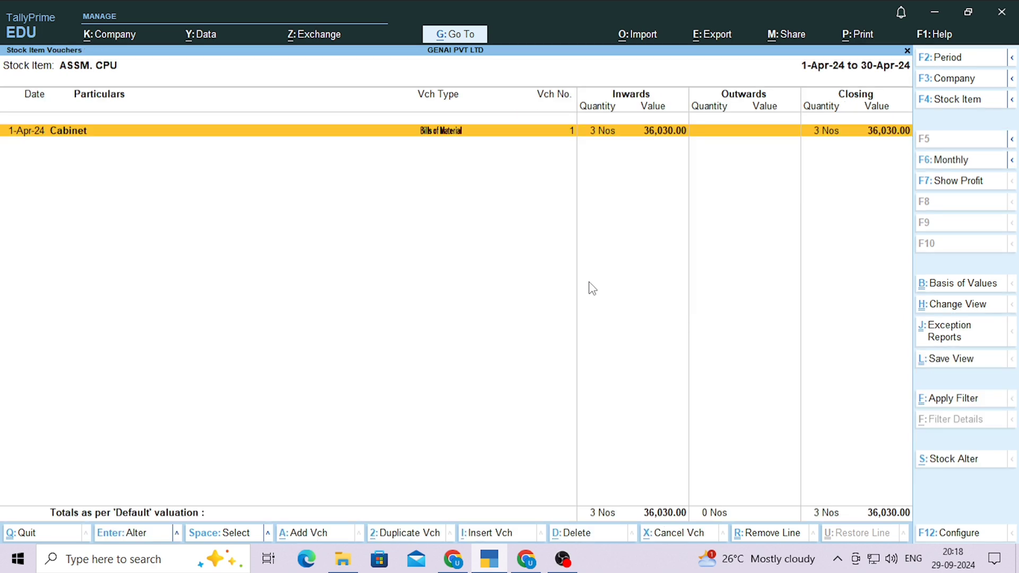
key(Return)
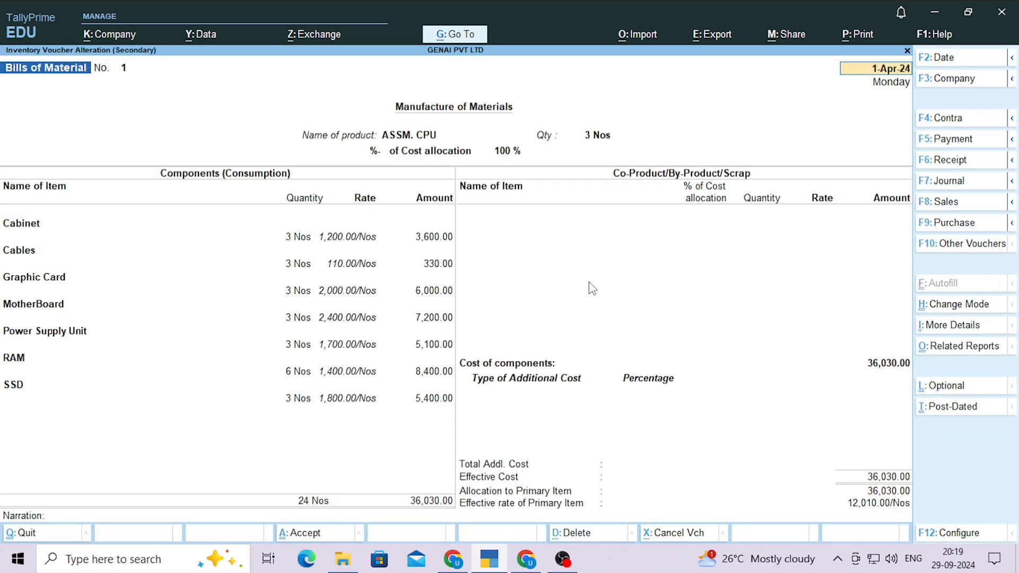
Close the voucher without changes, leave the stock reports, and return to the Gateway of Tally
key(Escape)
key(y)
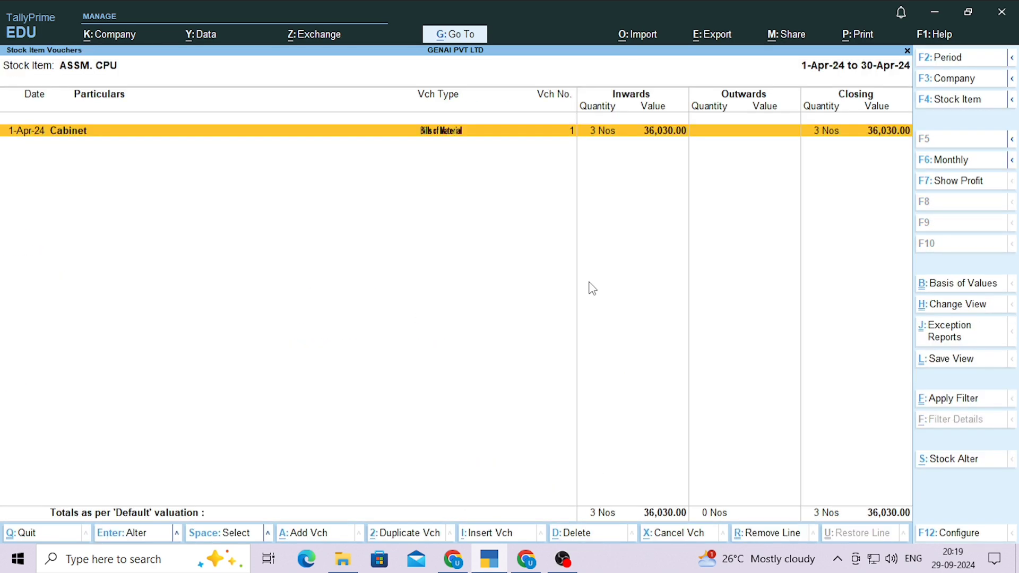
key(Escape)
key(Escape)
key(F4)
key(Escape)
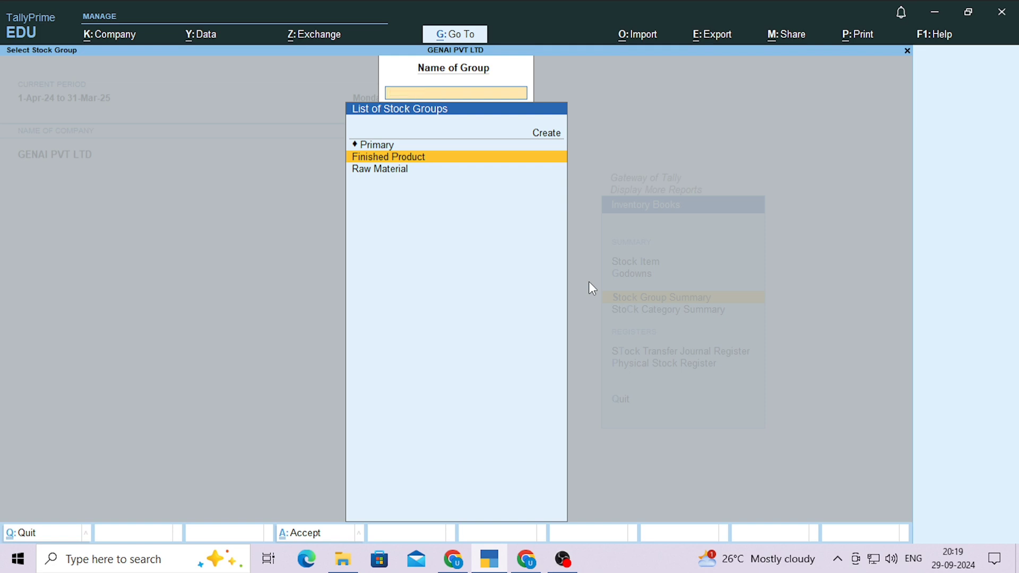
key(Escape)
key(Escape)
key(Escape)
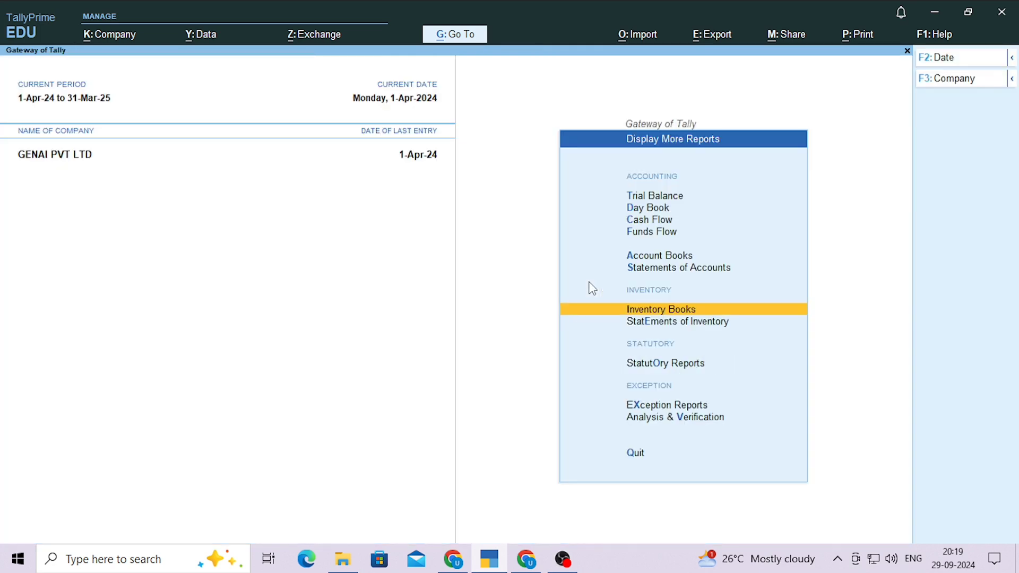
key(Escape)
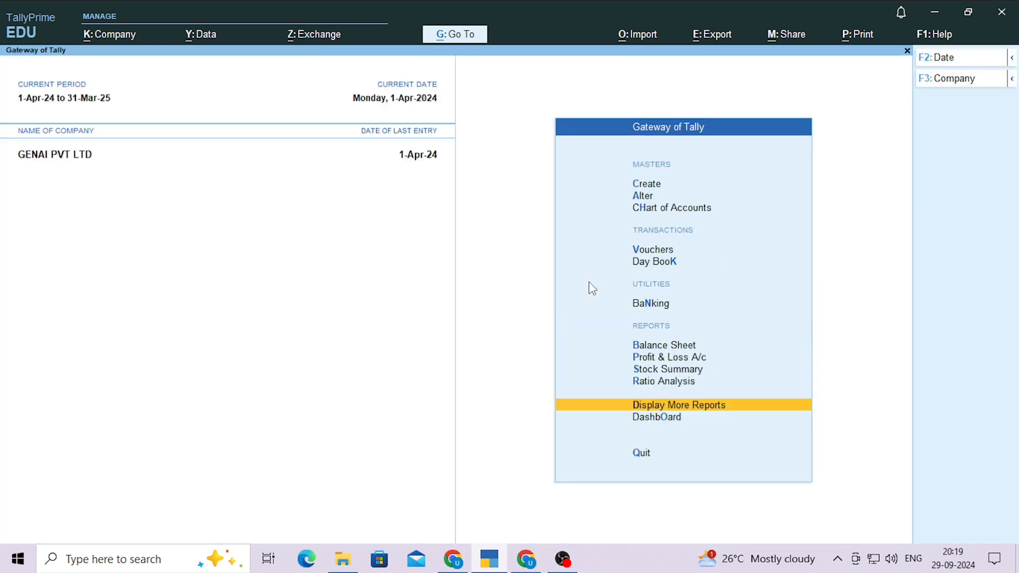